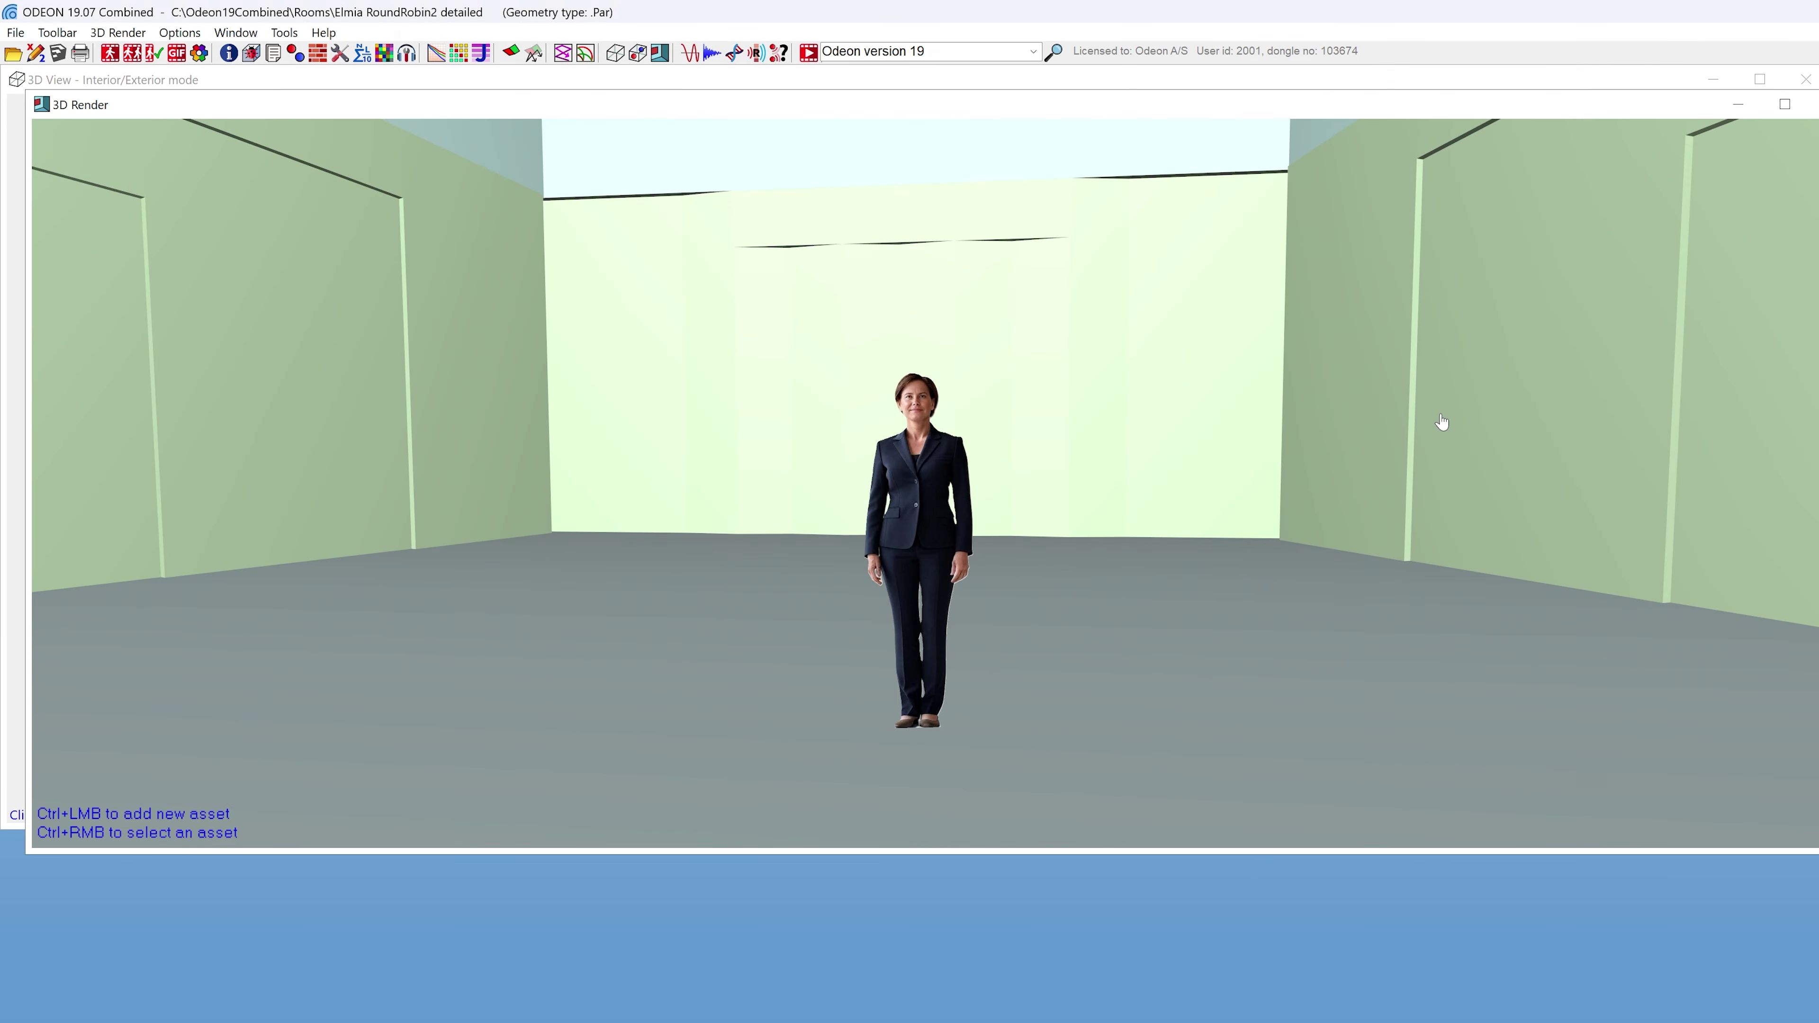
Move the businesswoman figure to several spots on and before the stage, ending on the stage at about X 7.17 m, Y 1.14 m
{"action": "left_click_drag", "start_coordinate": [1437, 422], "coordinate": [1291, 414]}
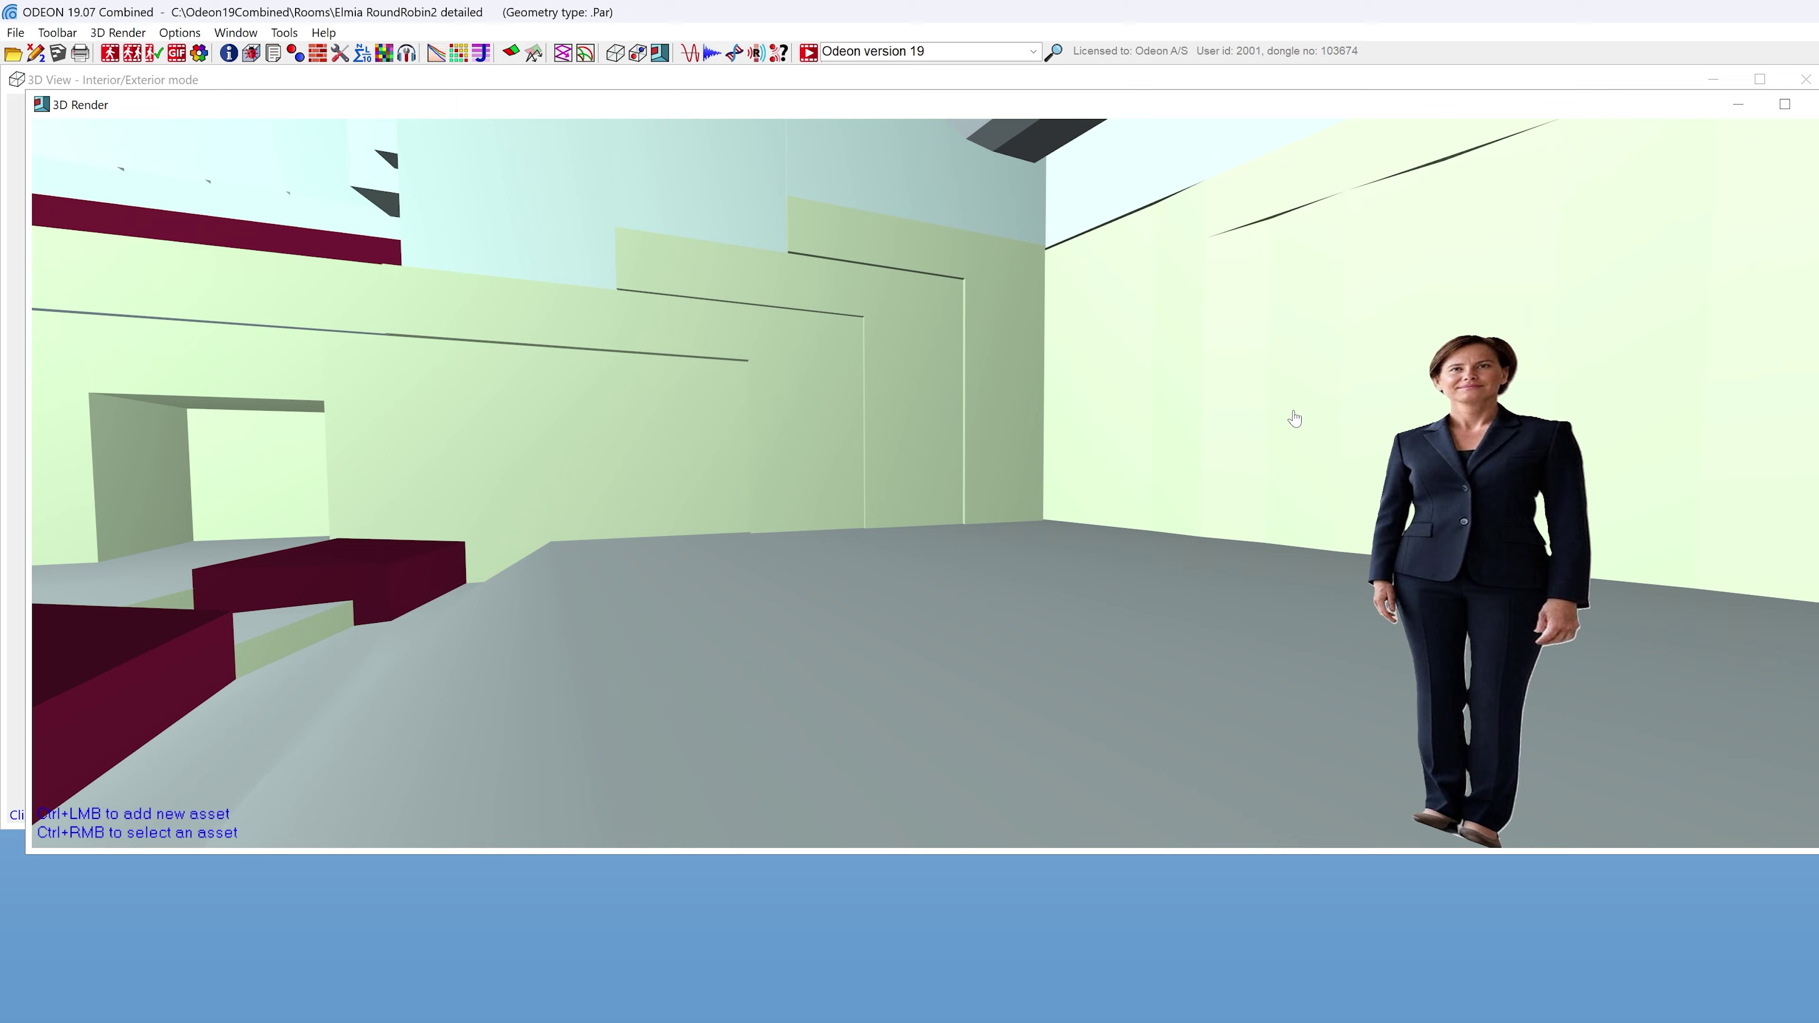
{"action": "left_click_drag", "start_coordinate": [1523, 451], "coordinate": [1123, 483]}
{"action": "left_click_drag", "start_coordinate": [1411, 524], "coordinate": [1080, 462]}
{"action": "left_click_drag", "start_coordinate": [1336, 450], "coordinate": [1146, 419]}
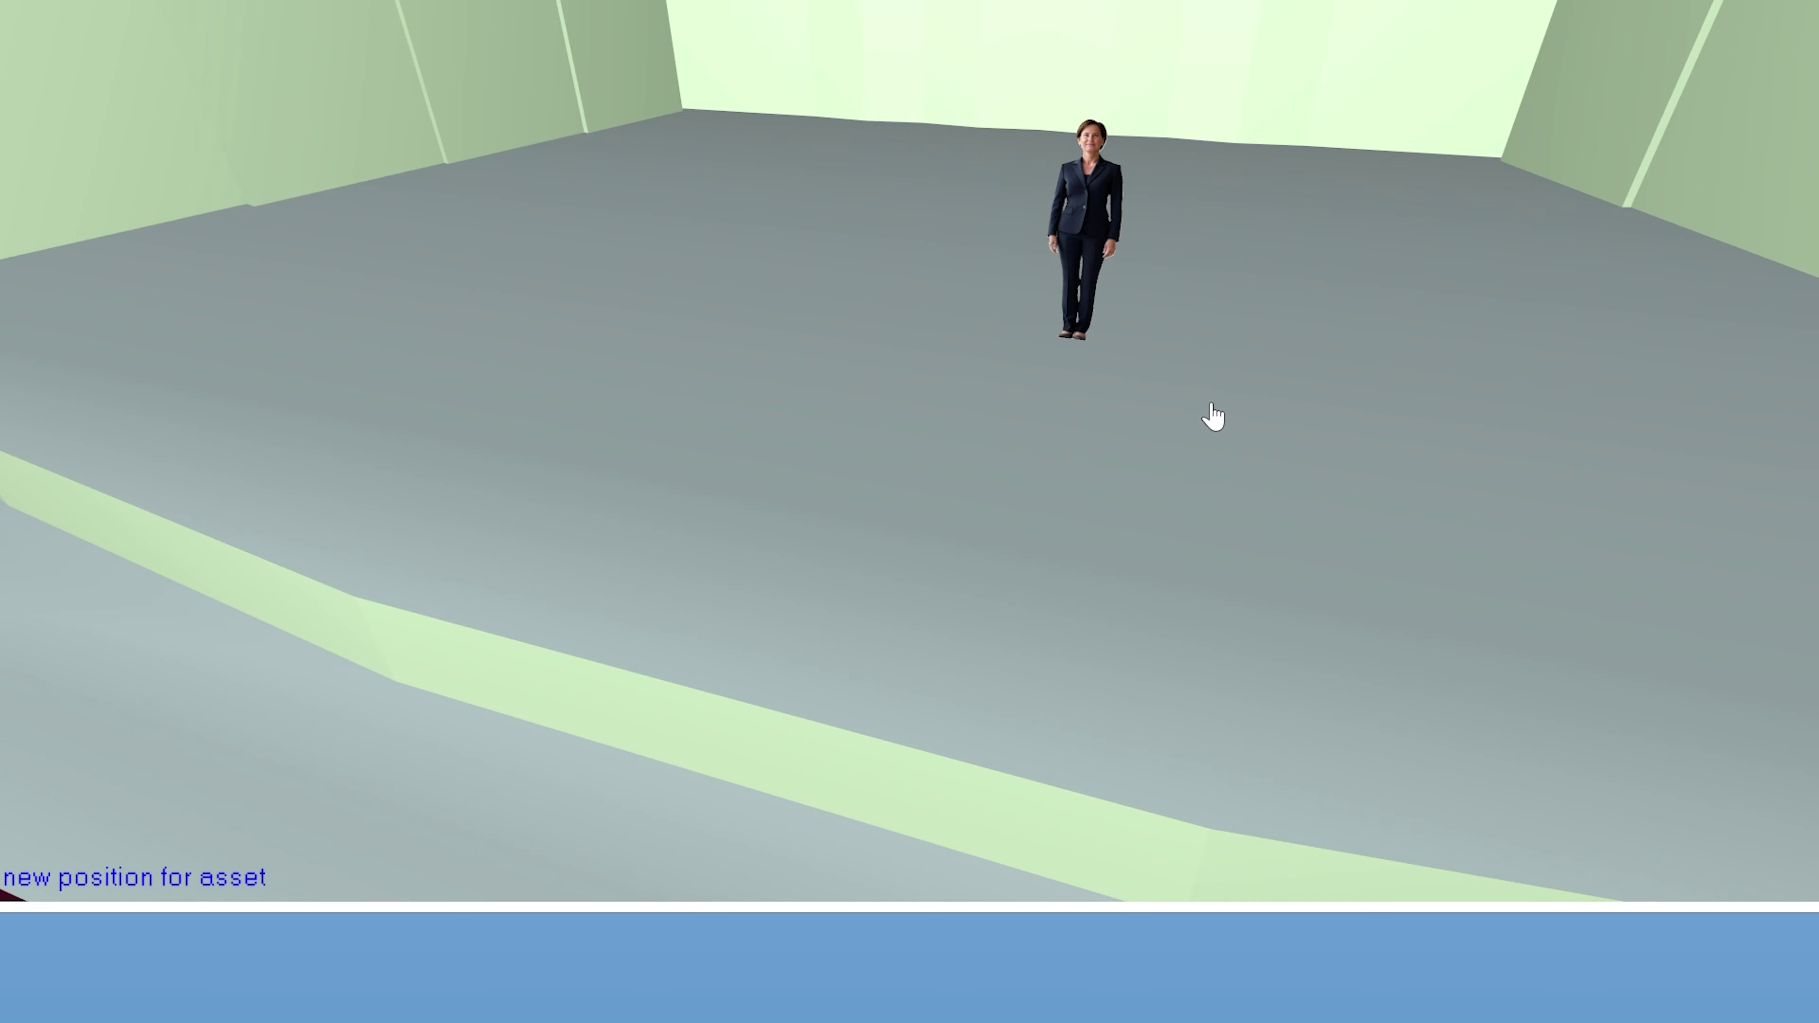
{"action": "left_click", "coordinate": [1212, 416]}
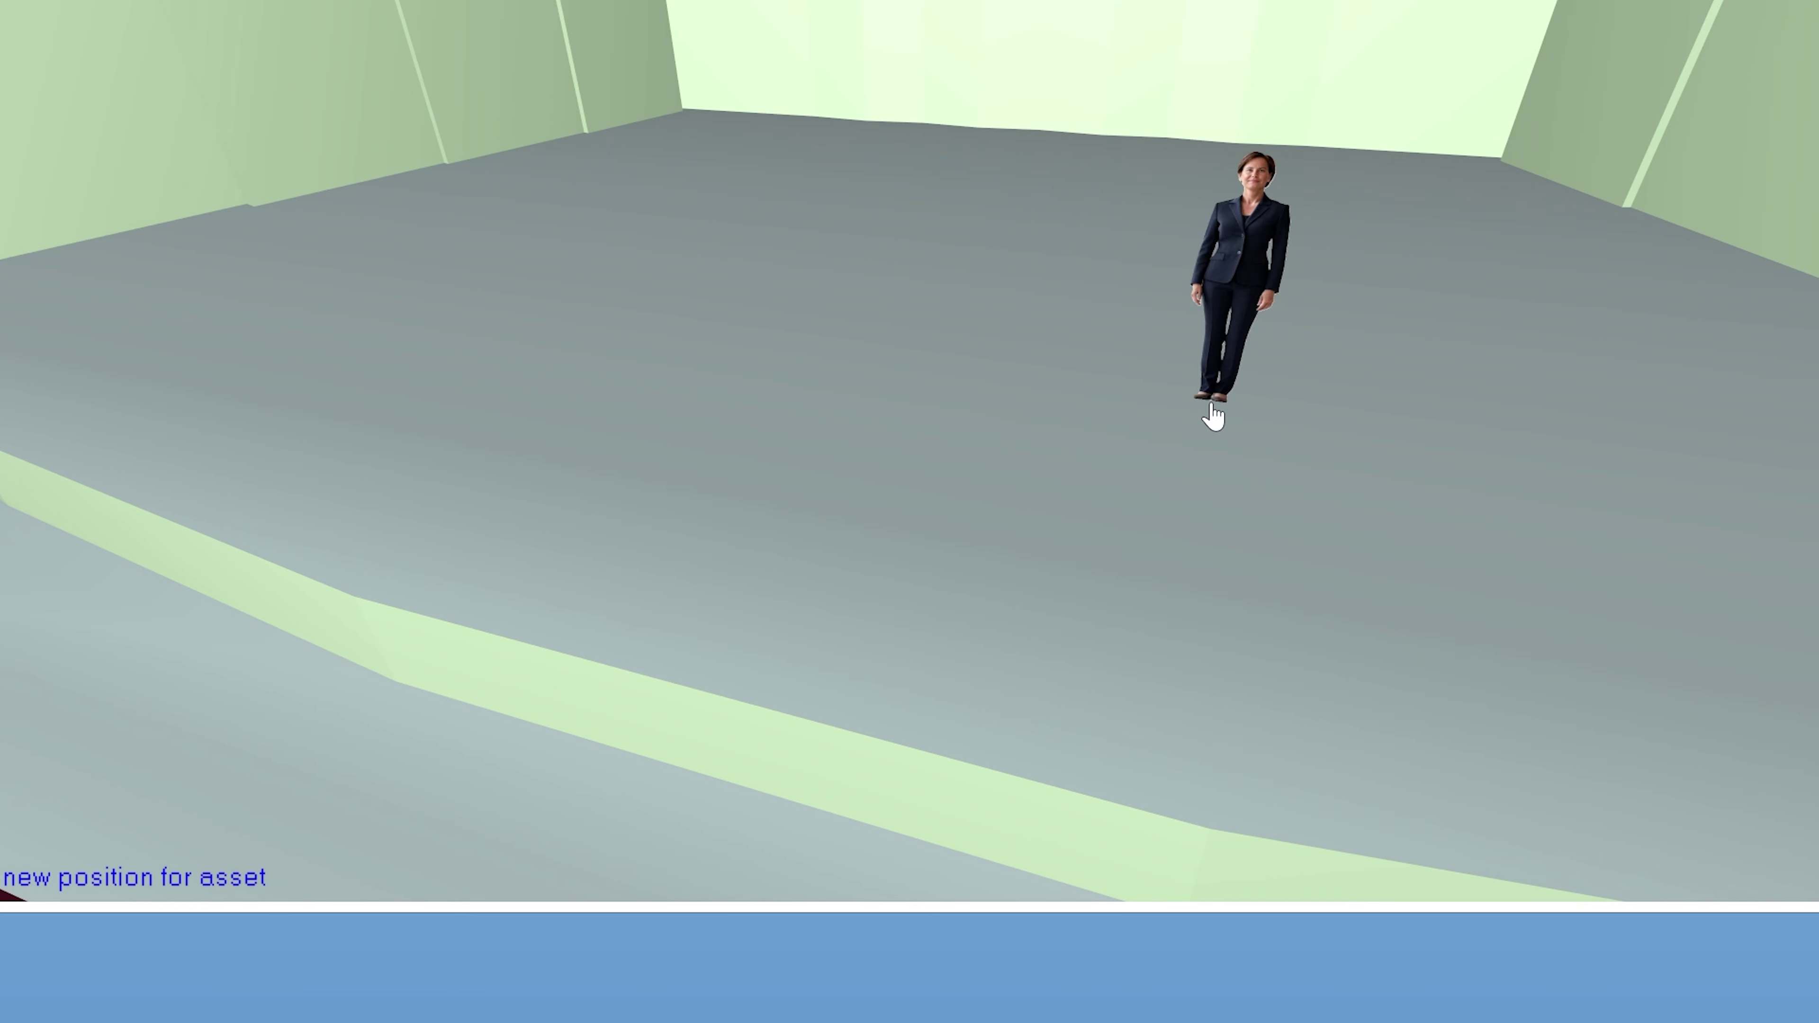
{"action": "left_click", "coordinate": [581, 453]}
{"action": "left_click", "coordinate": [516, 796]}
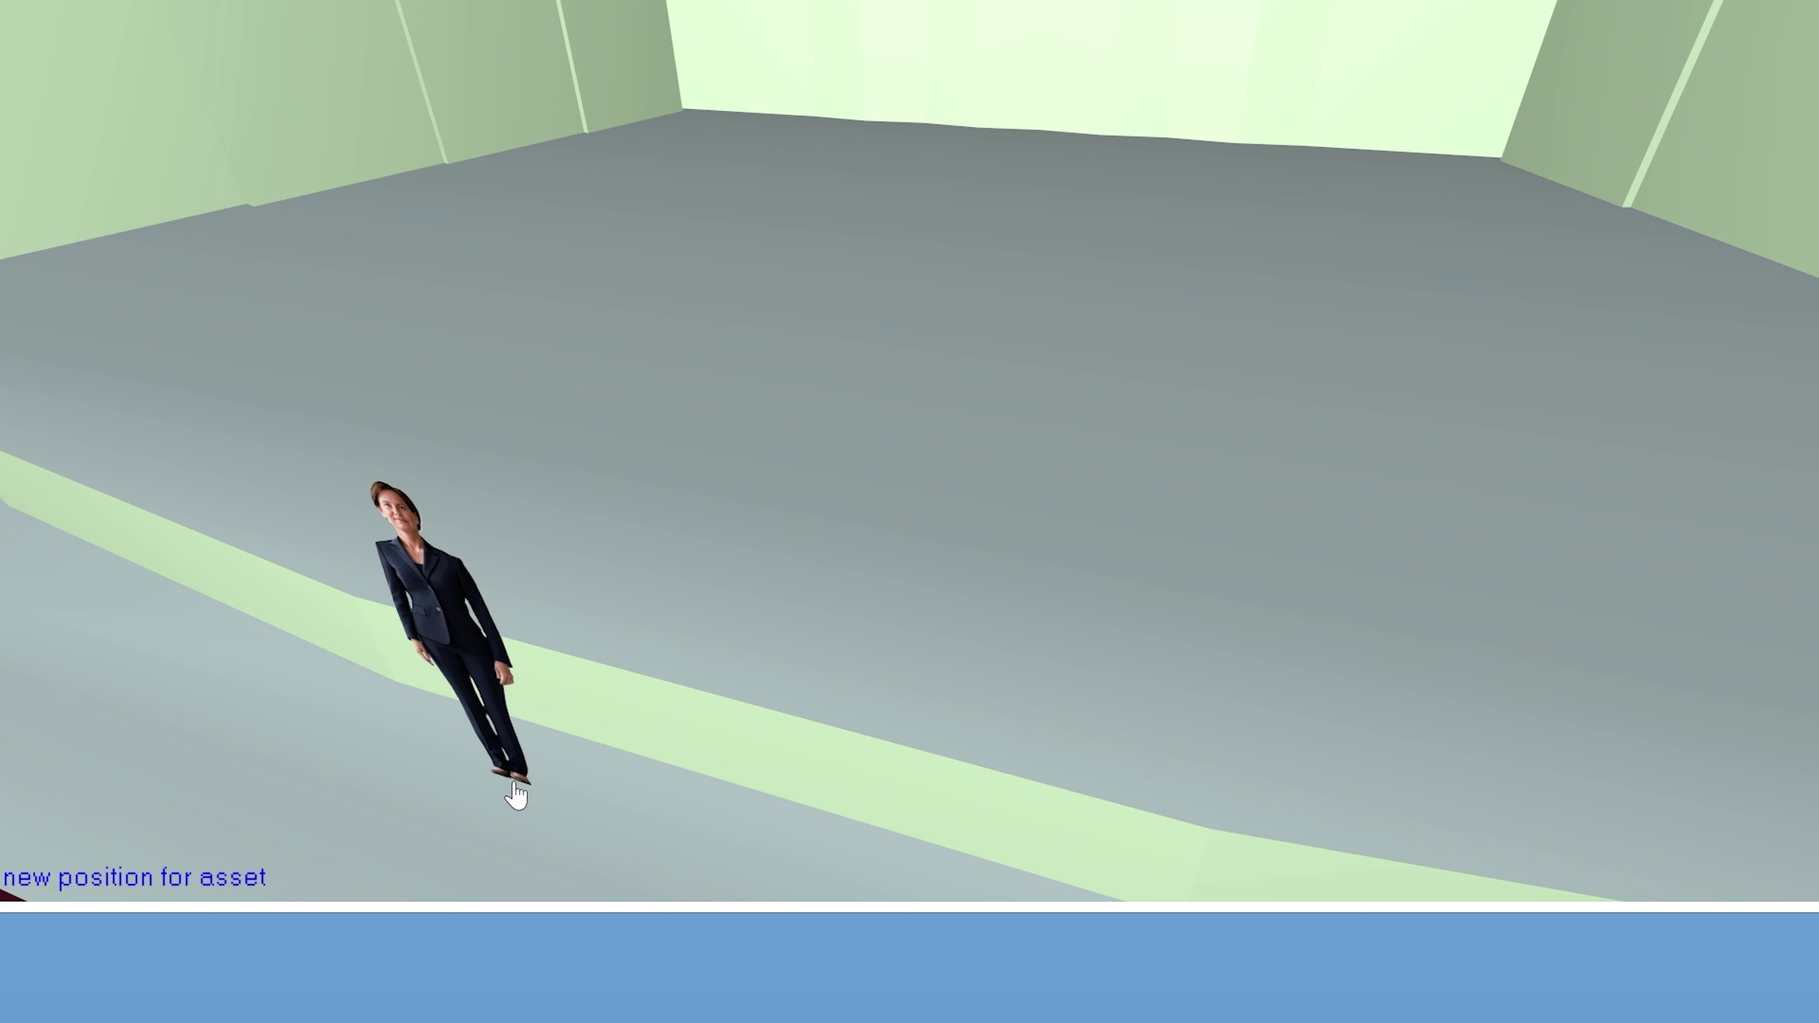
{"action": "left_click", "coordinate": [1262, 613]}
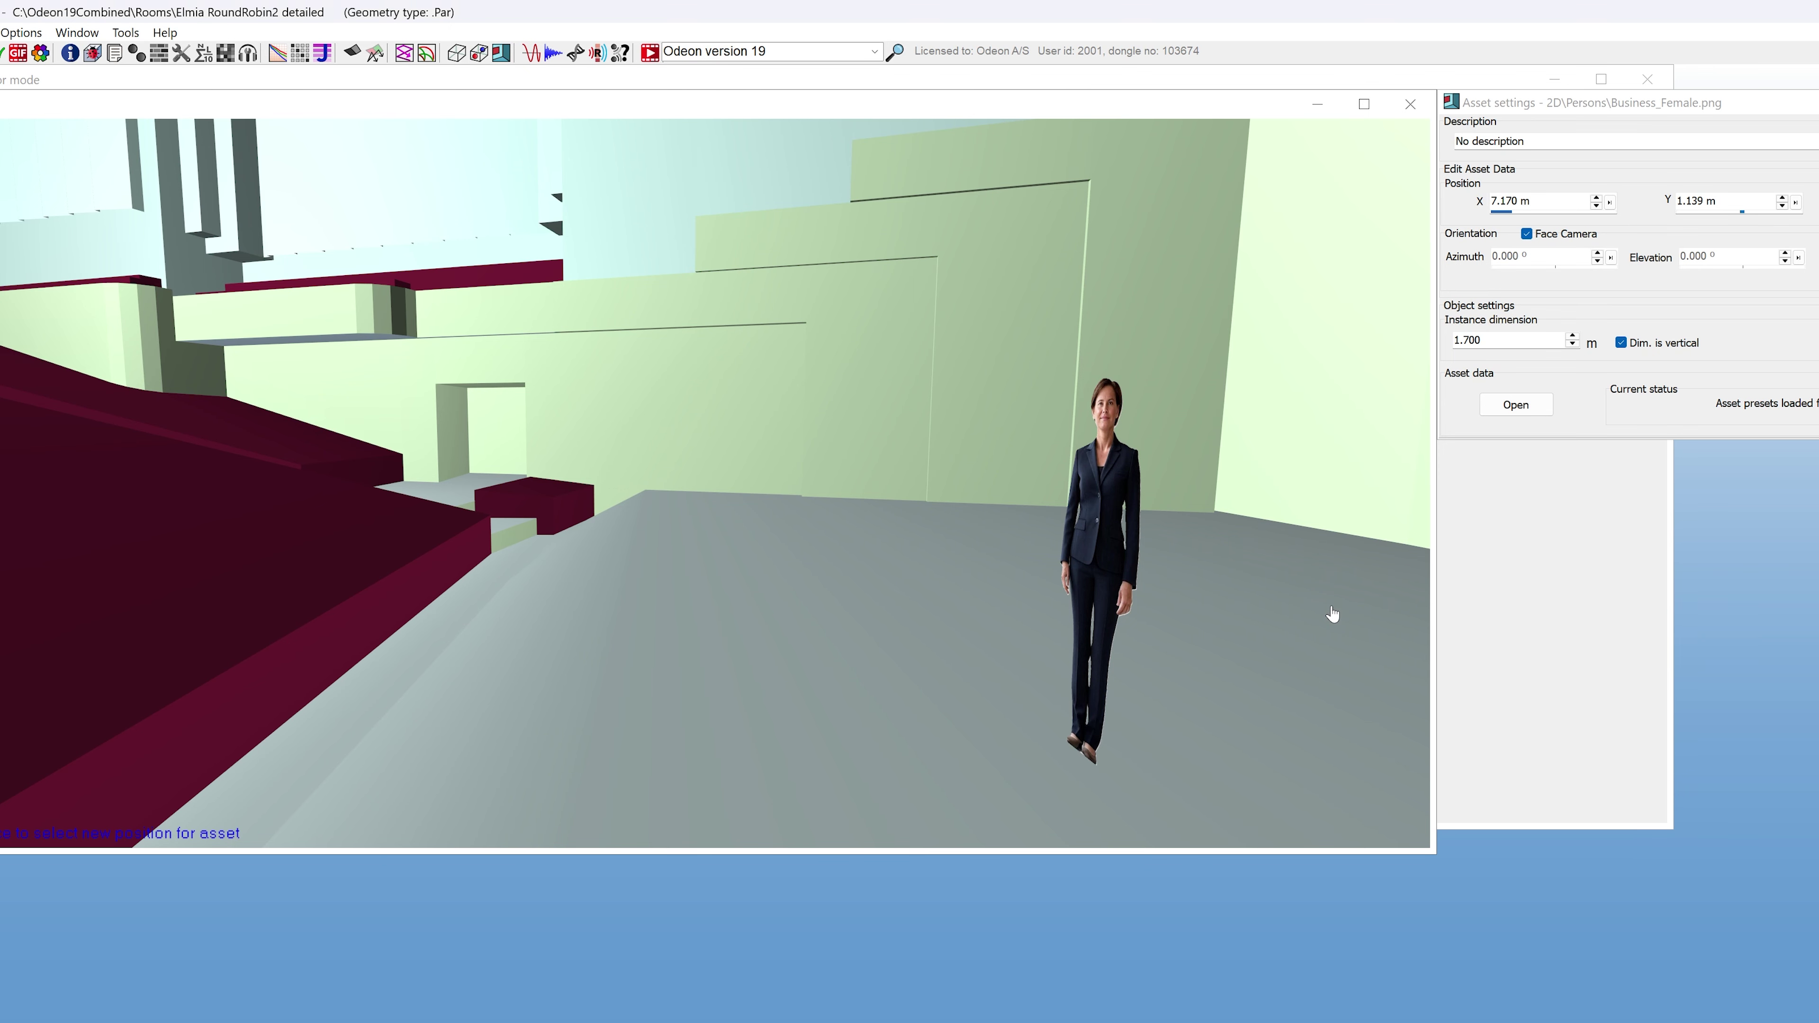
{"action": "mouse_move", "coordinate": [1332, 613]}
{"action": "left_mouse_down"}
{"action": "mouse_move", "coordinate": [1157, 605]}
{"action": "mouse_move", "coordinate": [1323, 609]}
{"action": "left_mouse_up"}
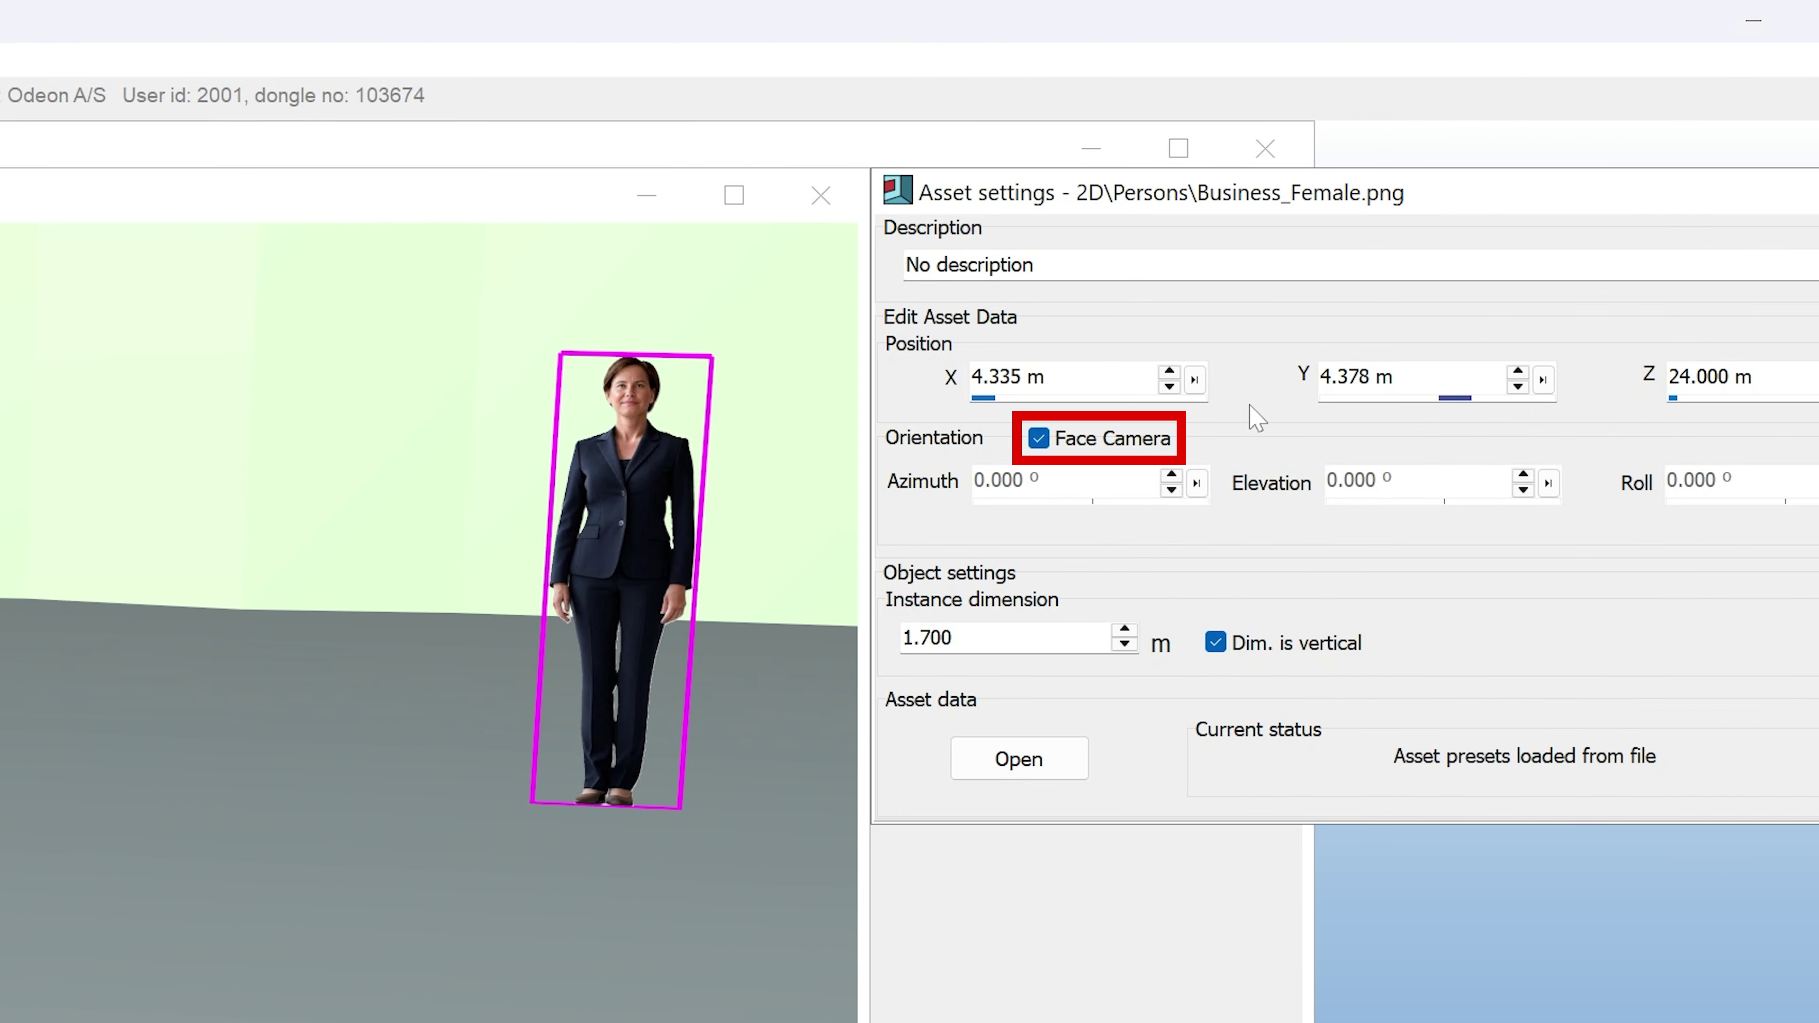
Turn off Face Camera and orient the boy figure manually, with an elevation of about 2.2° and an adjusted azimuth
{"action": "left_click", "coordinate": [1038, 439]}
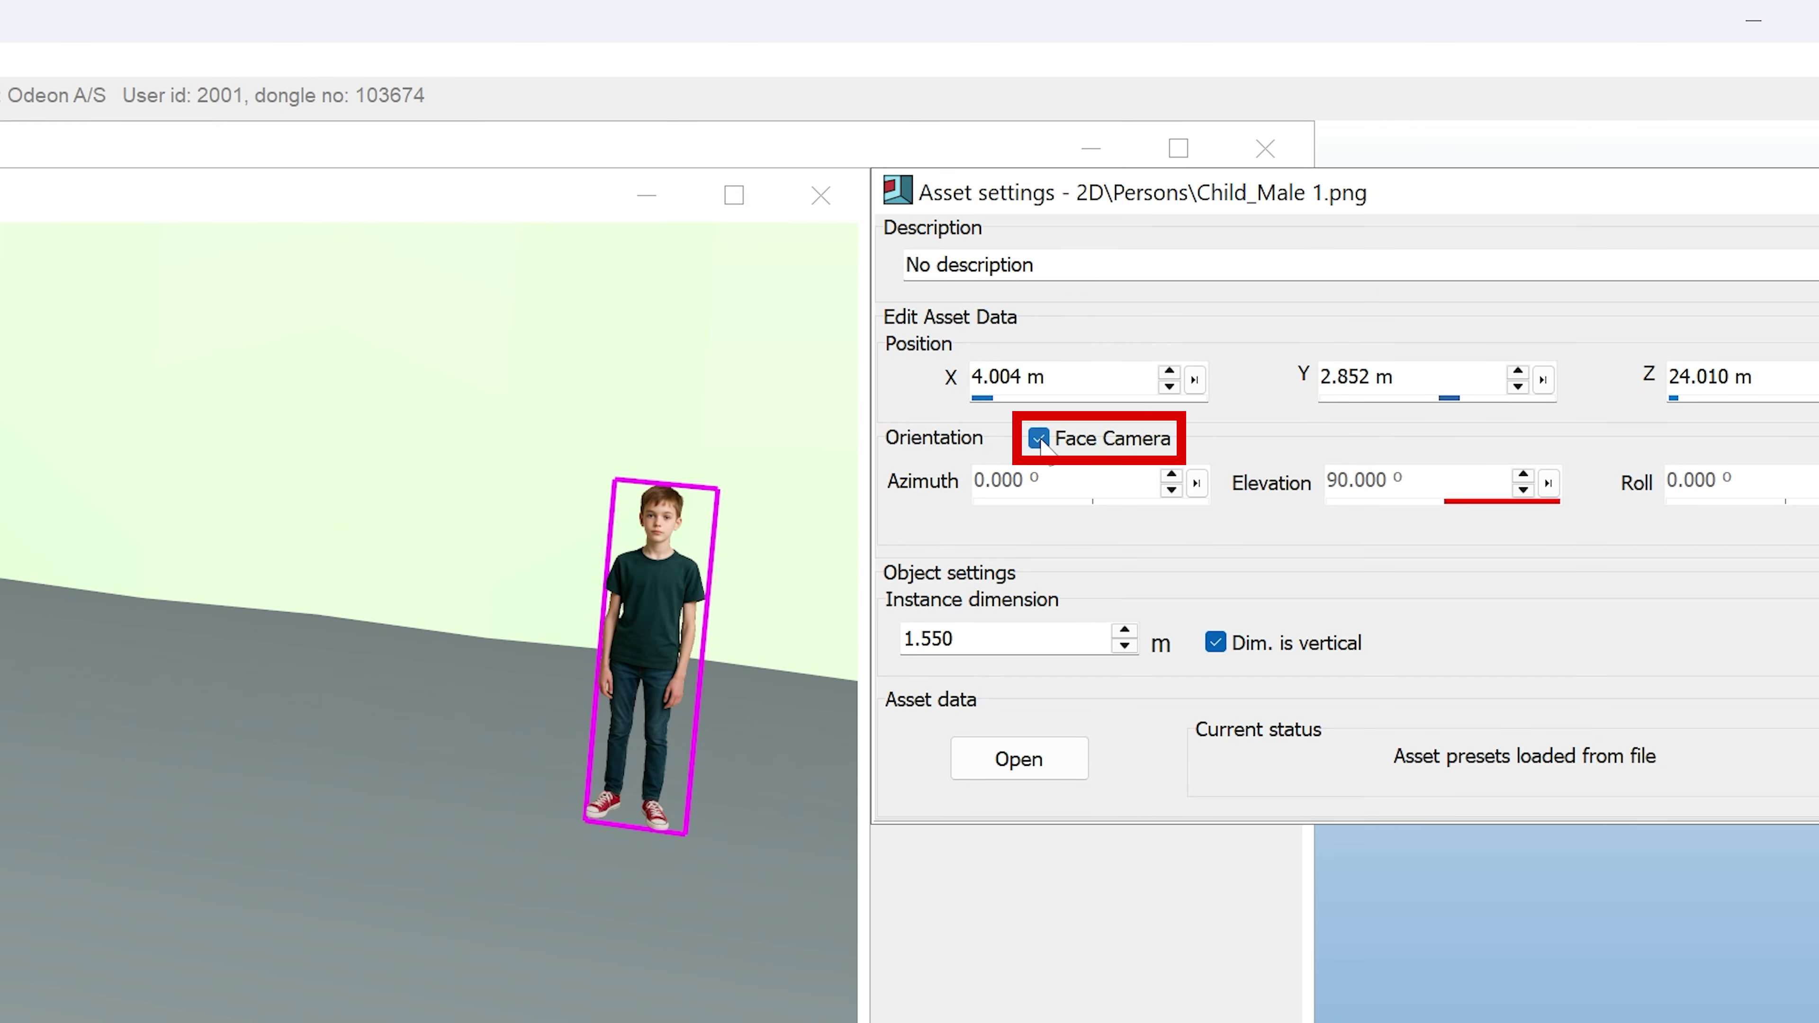
{"action": "left_click", "coordinate": [1038, 439]}
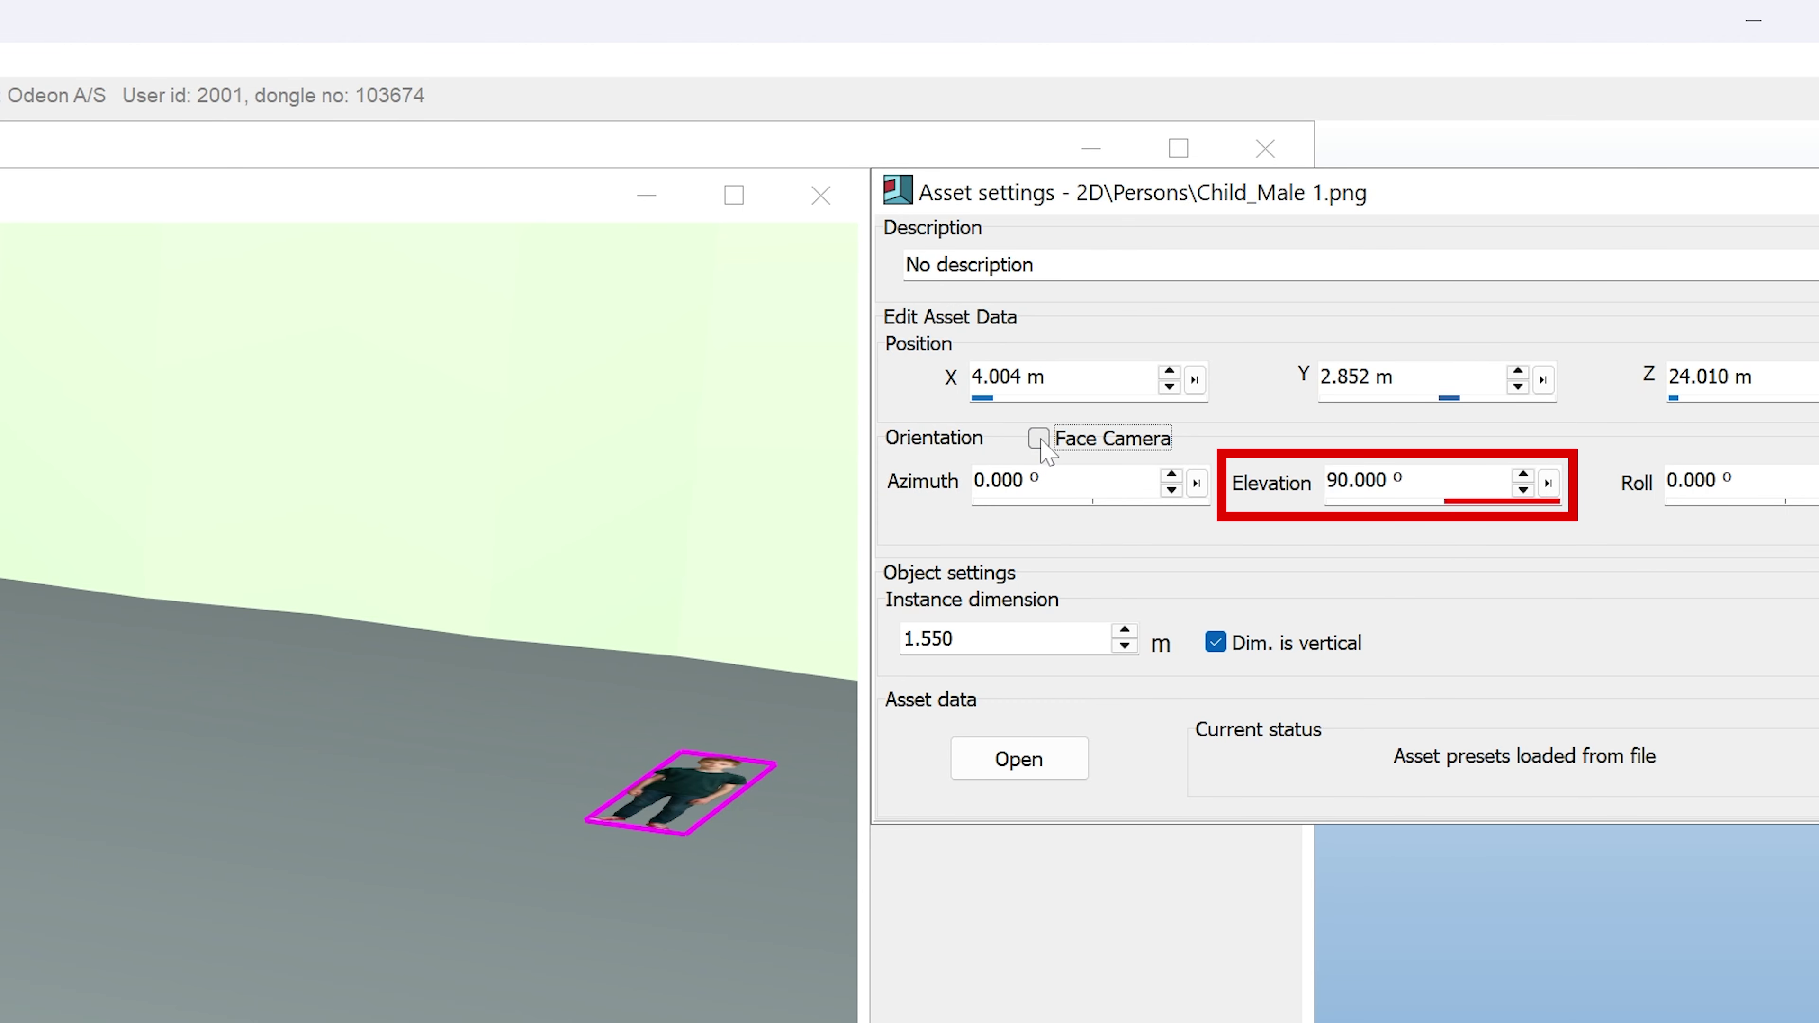
{"action": "left_click", "coordinate": [1548, 484]}
{"action": "left_click_drag", "start_coordinate": [1579, 488], "coordinate": [1574, 560]}
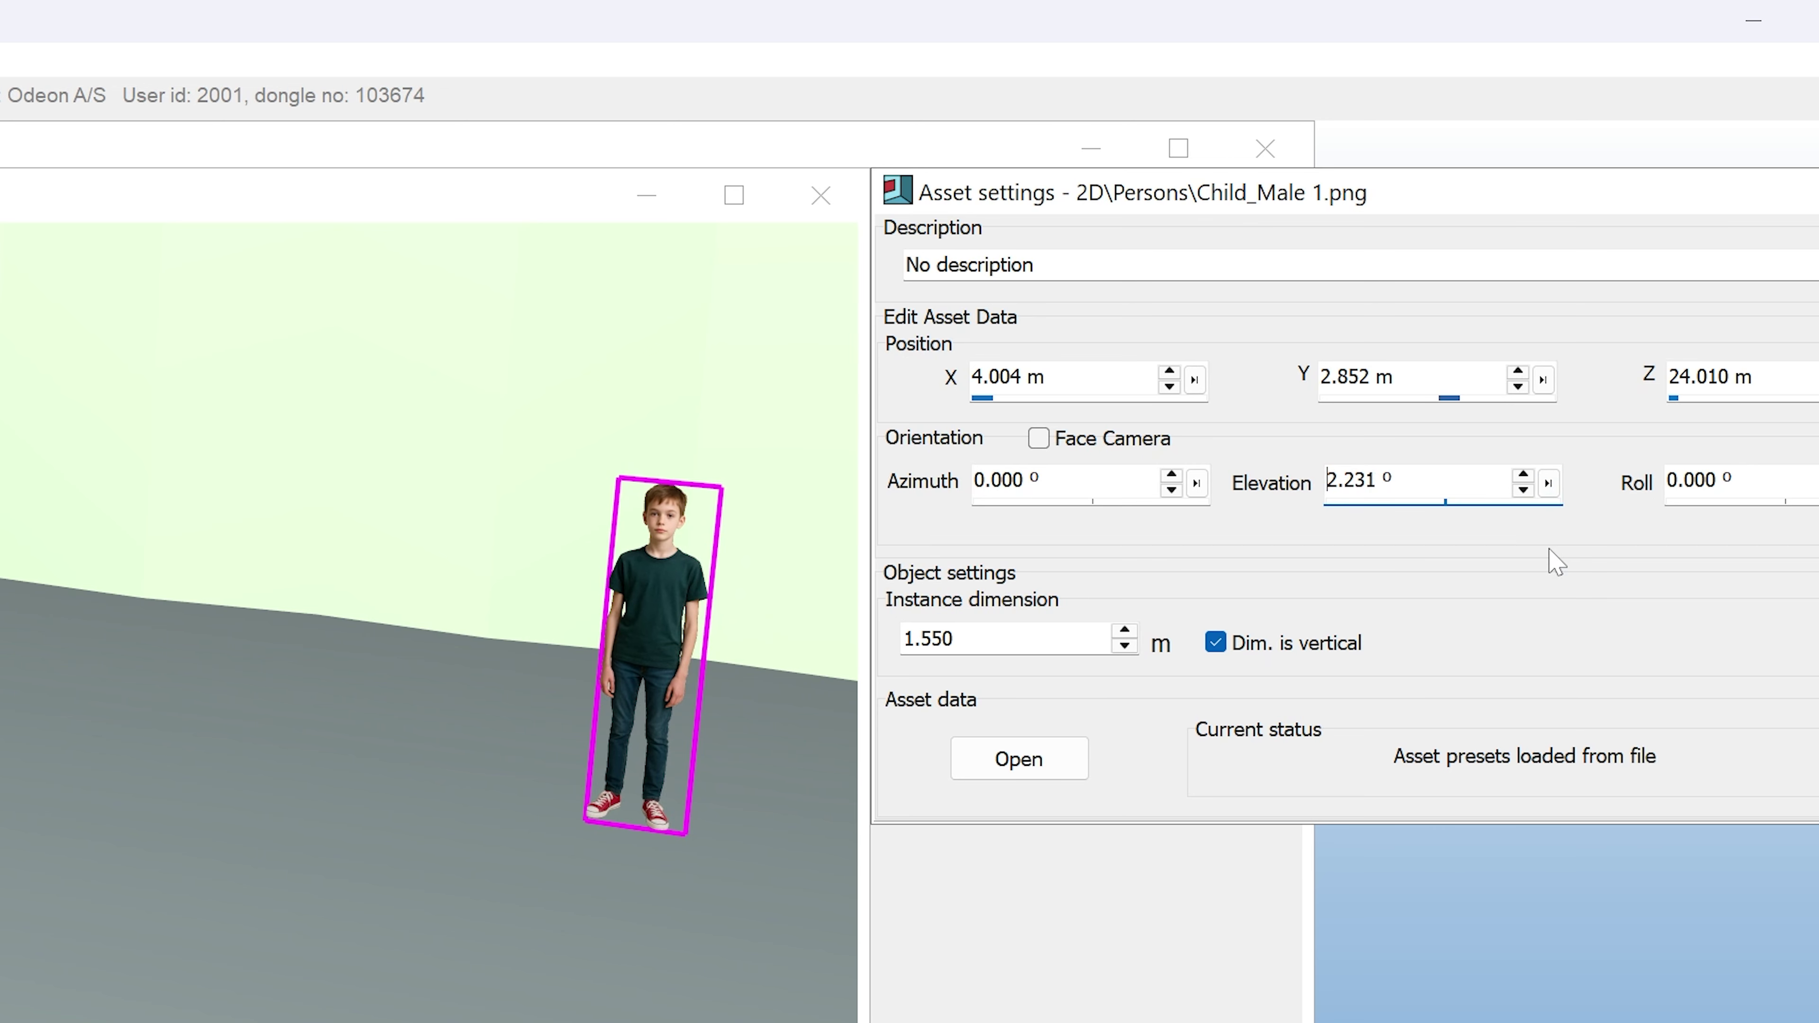
{"action": "left_click", "coordinate": [1196, 483]}
{"action": "mouse_move", "coordinate": [1224, 488]}
{"action": "left_mouse_down"}
{"action": "mouse_move", "coordinate": [1222, 472]}
{"action": "mouse_move", "coordinate": [1226, 533]}
{"action": "mouse_move", "coordinate": [1224, 493]}
{"action": "left_mouse_up"}
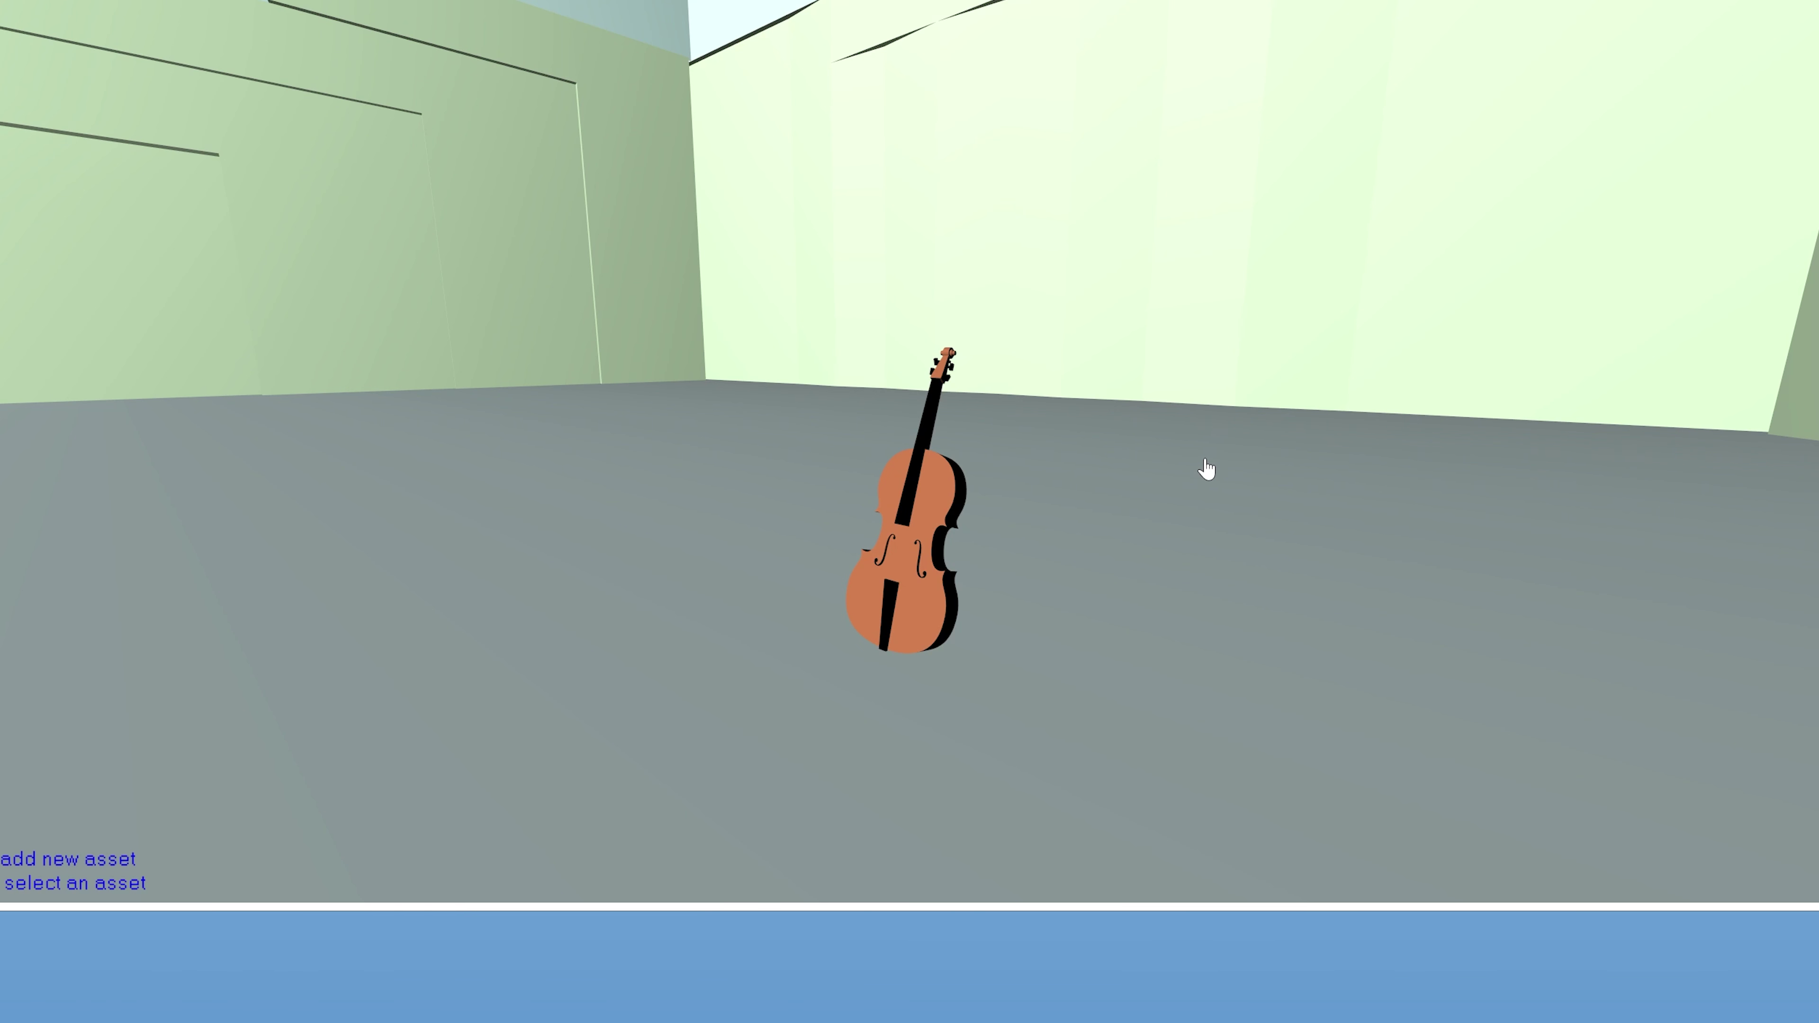
Examine the string instrument model on the stage from its front, back and side
{"action": "left_click_drag", "start_coordinate": [1205, 462], "coordinate": [756, 410]}
{"action": "key", "text": "d"}
{"action": "key", "text": "d"}
{"action": "key", "text": "d"}
{"action": "key", "text": "d"}
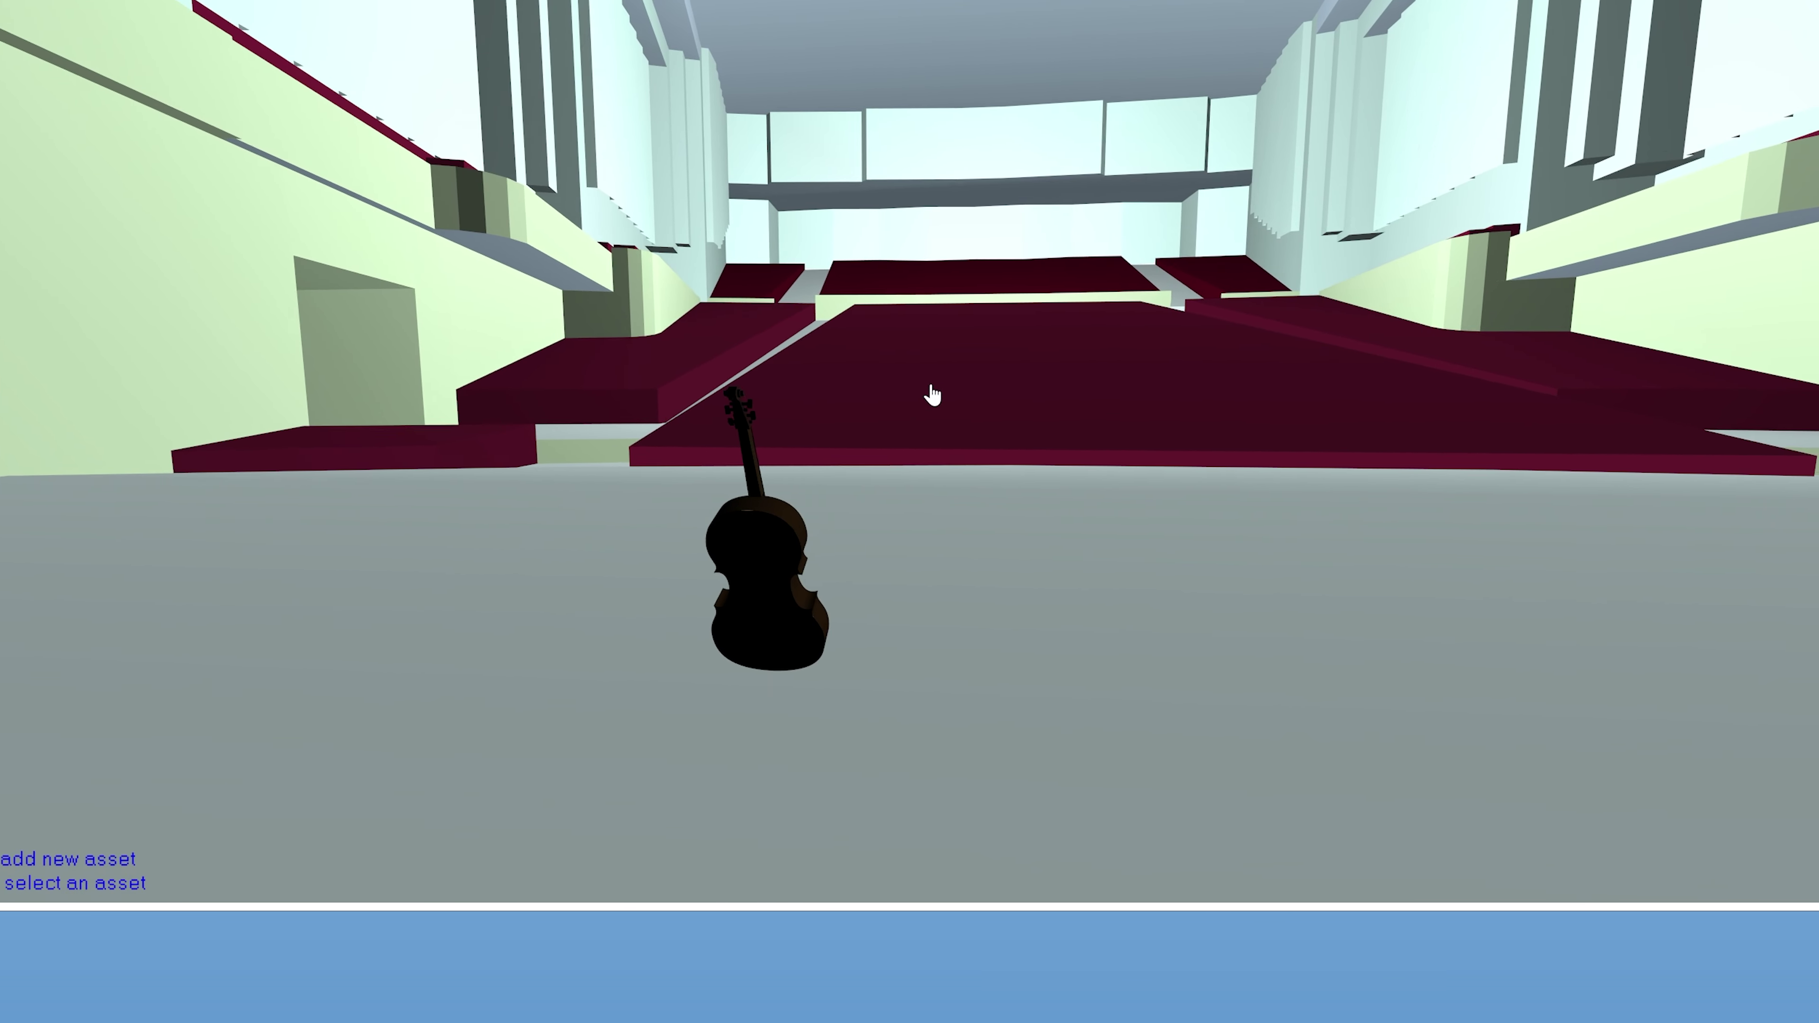
{"action": "left_click_drag", "start_coordinate": [951, 387], "coordinate": [714, 451]}
{"action": "key", "text": "d"}
{"action": "key", "text": "d"}
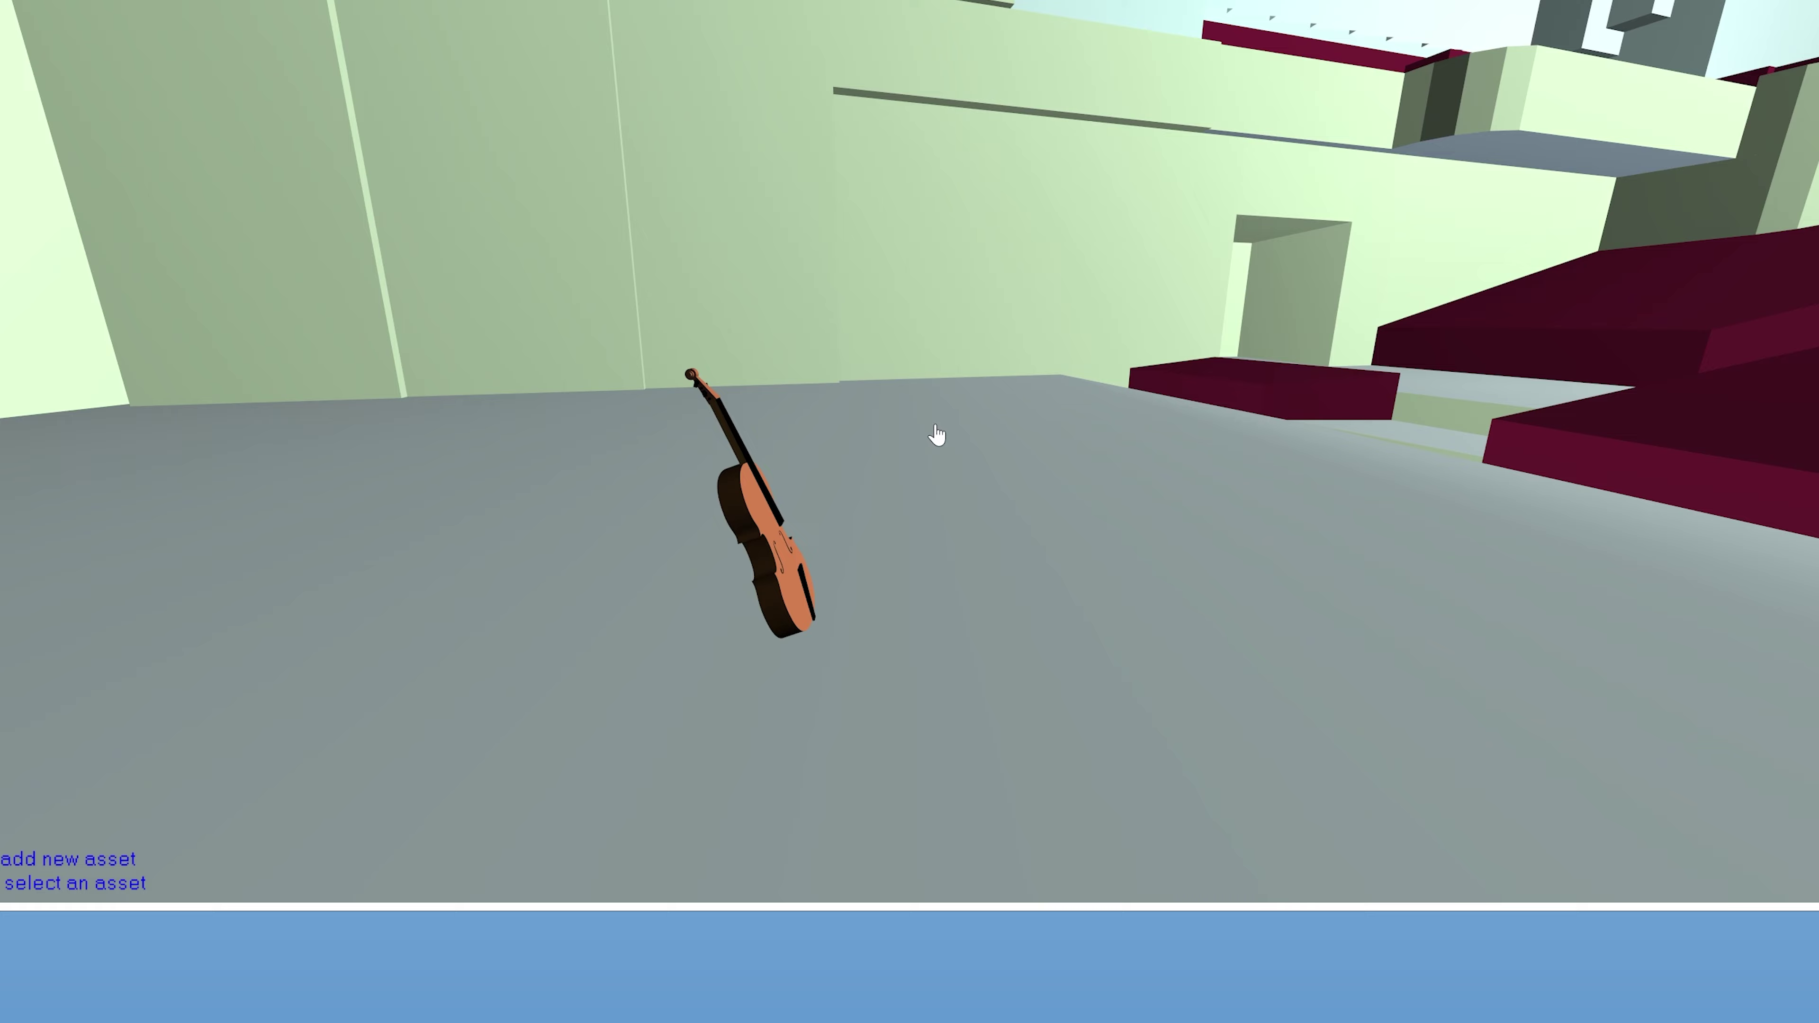
{"action": "left_click_drag", "start_coordinate": [936, 434], "coordinate": [856, 447]}
{"action": "key", "text": "d"}
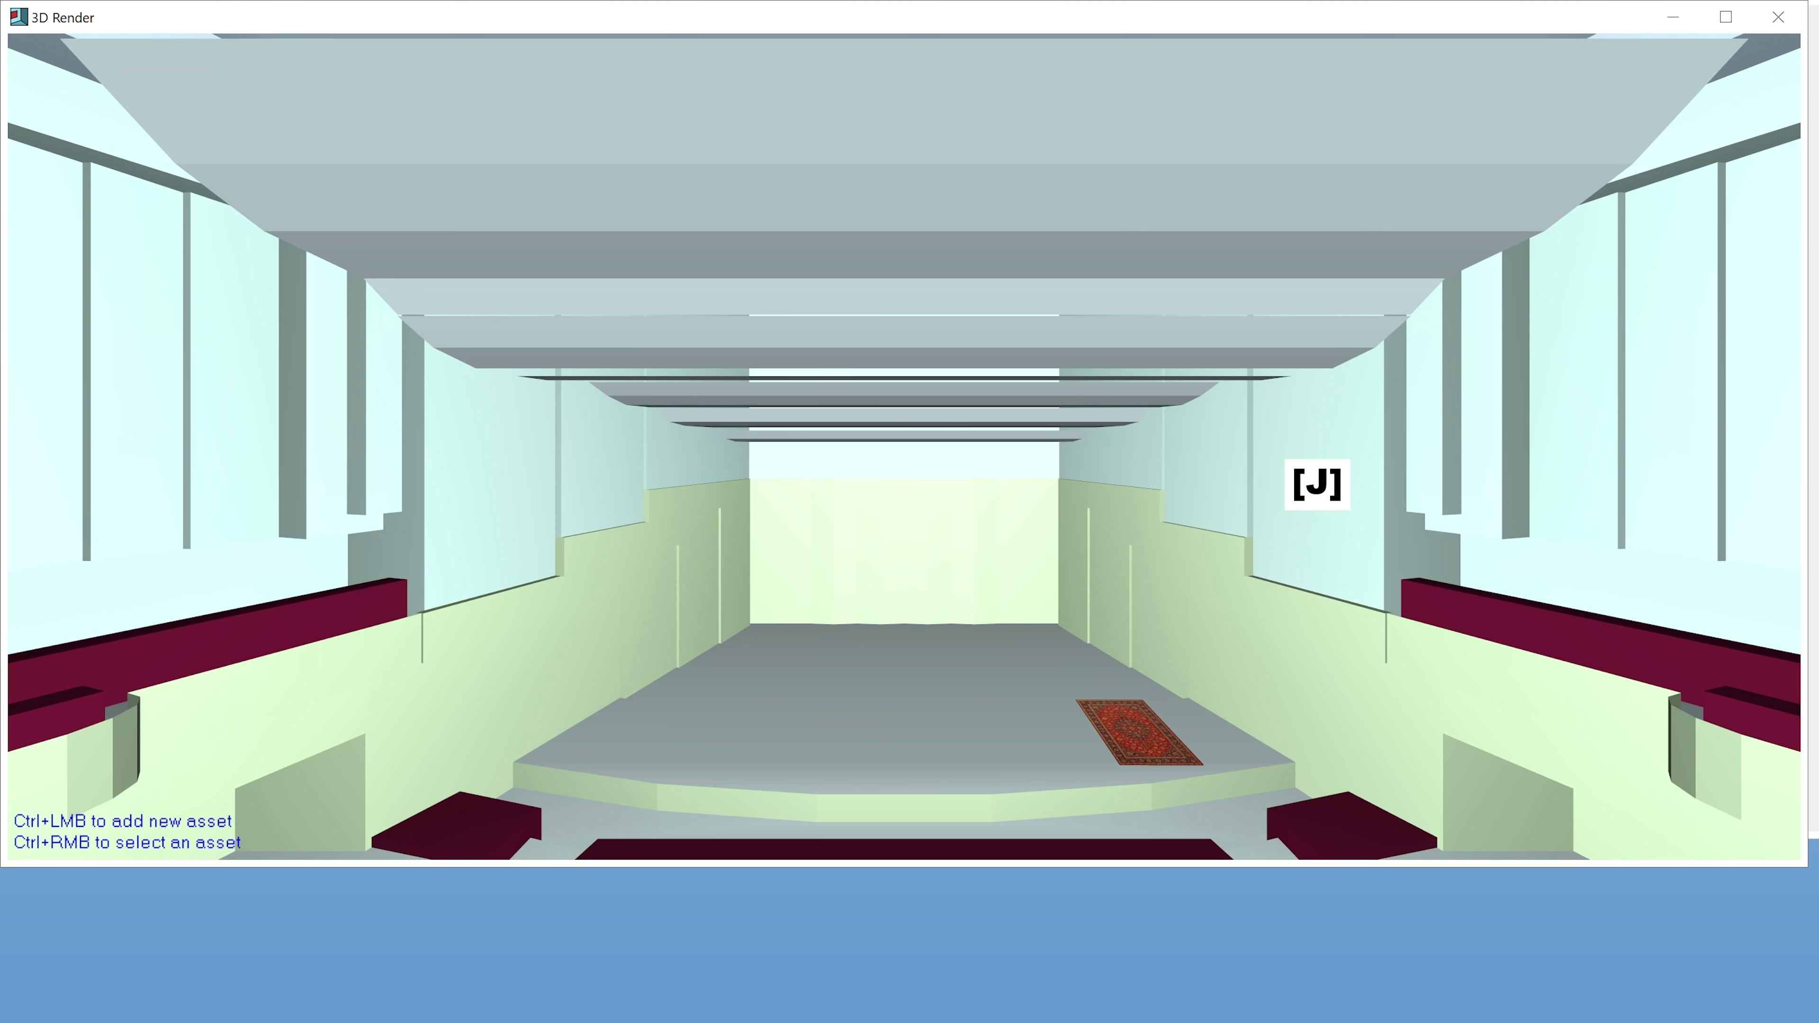
Display all sources and receivers in the render and step forward through the views of jobs 1, 2 and 3
{"action": "key", "text": "j"}
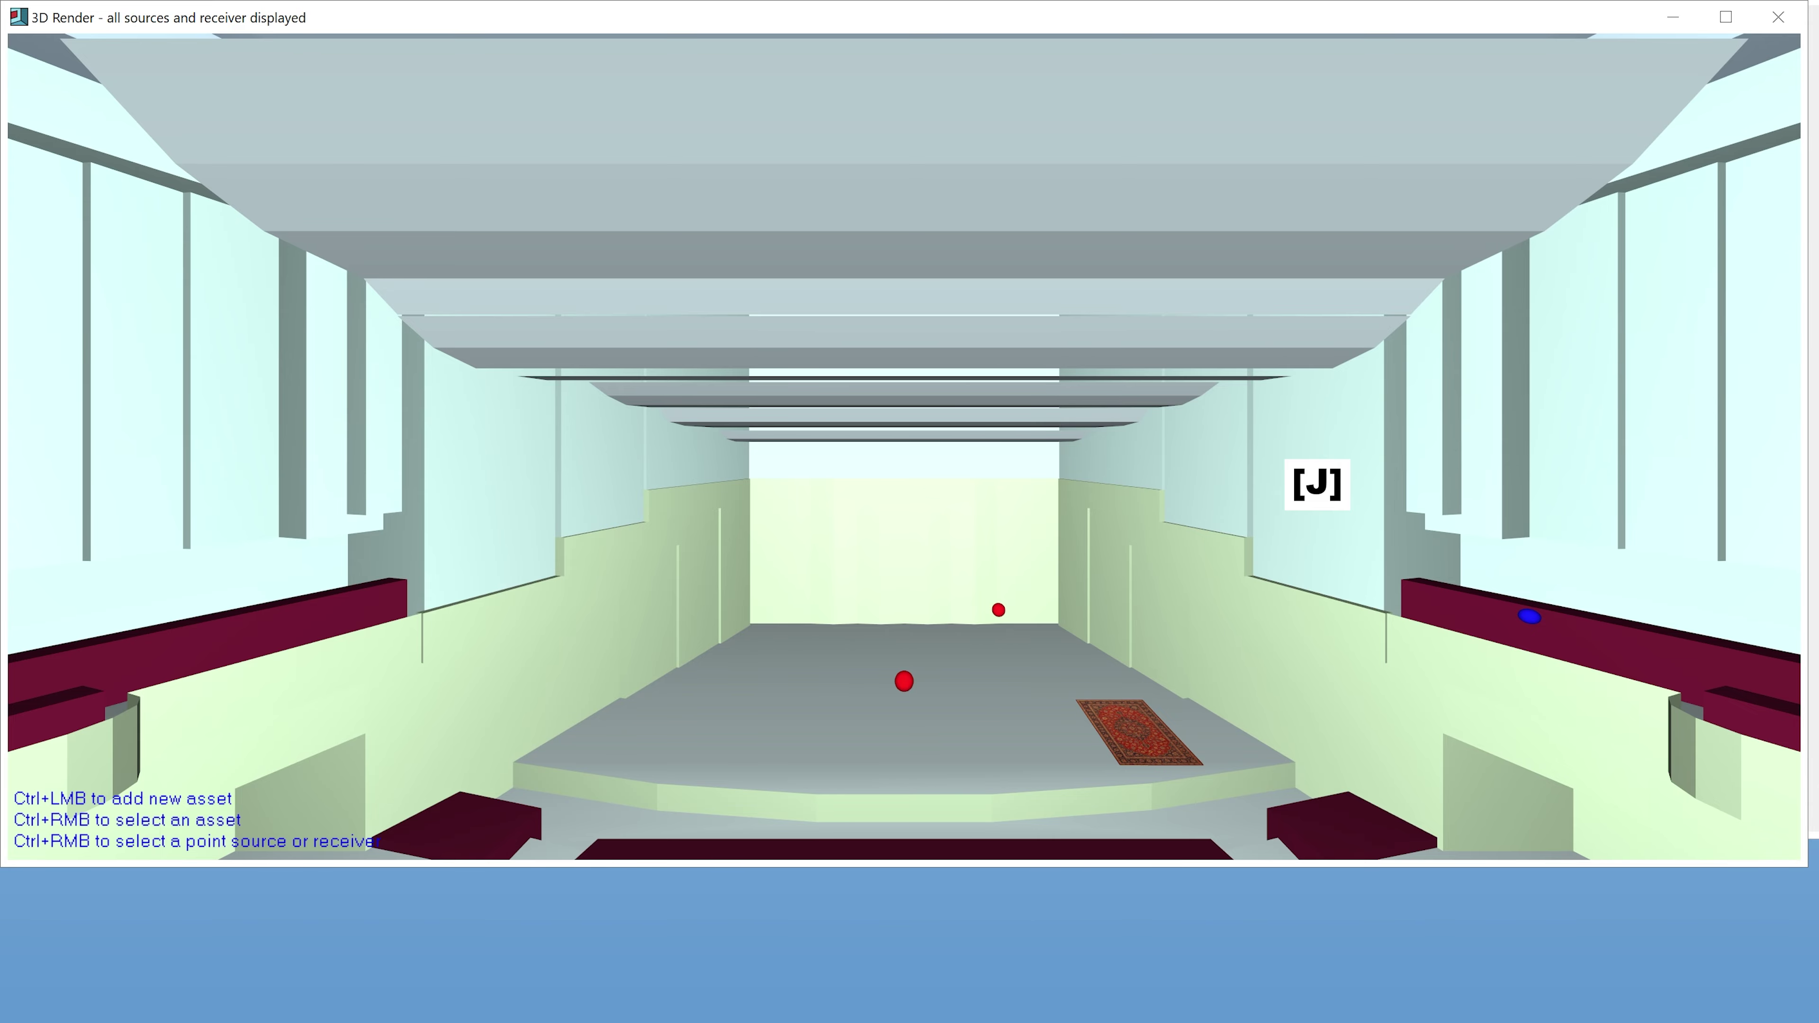
{"action": "key", "text": "j"}
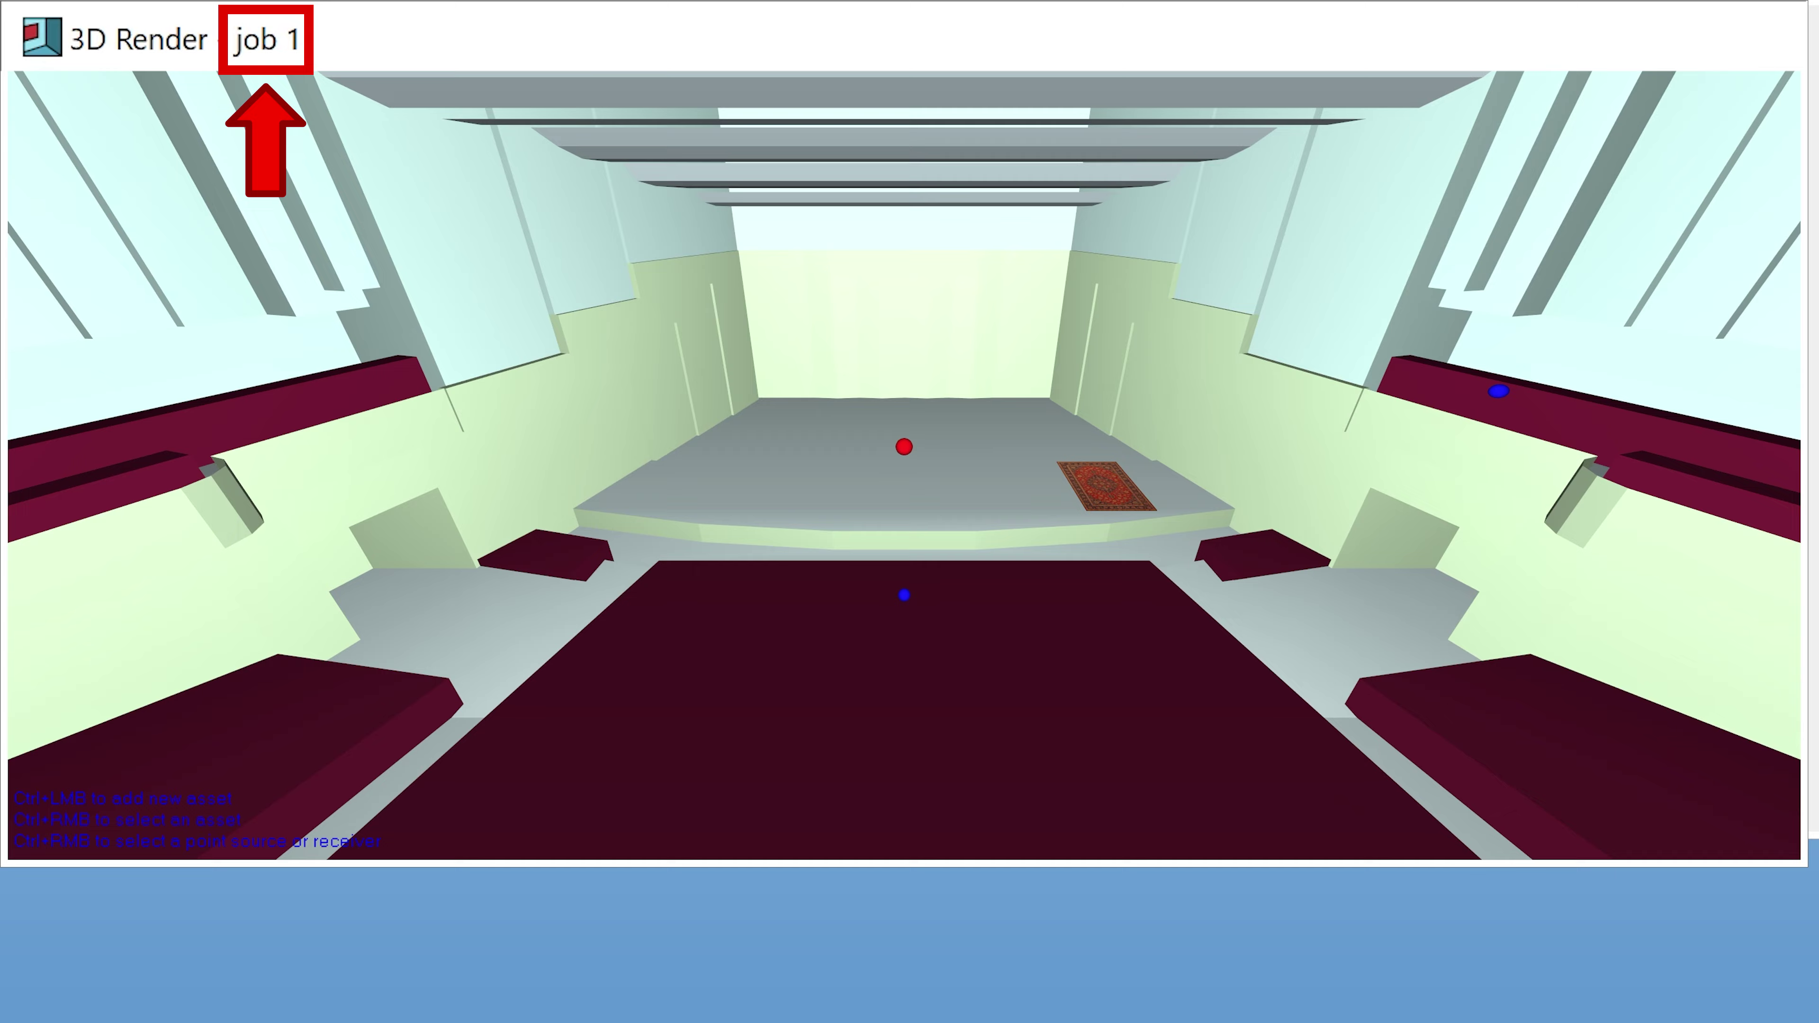
{"action": "key", "text": "j"}
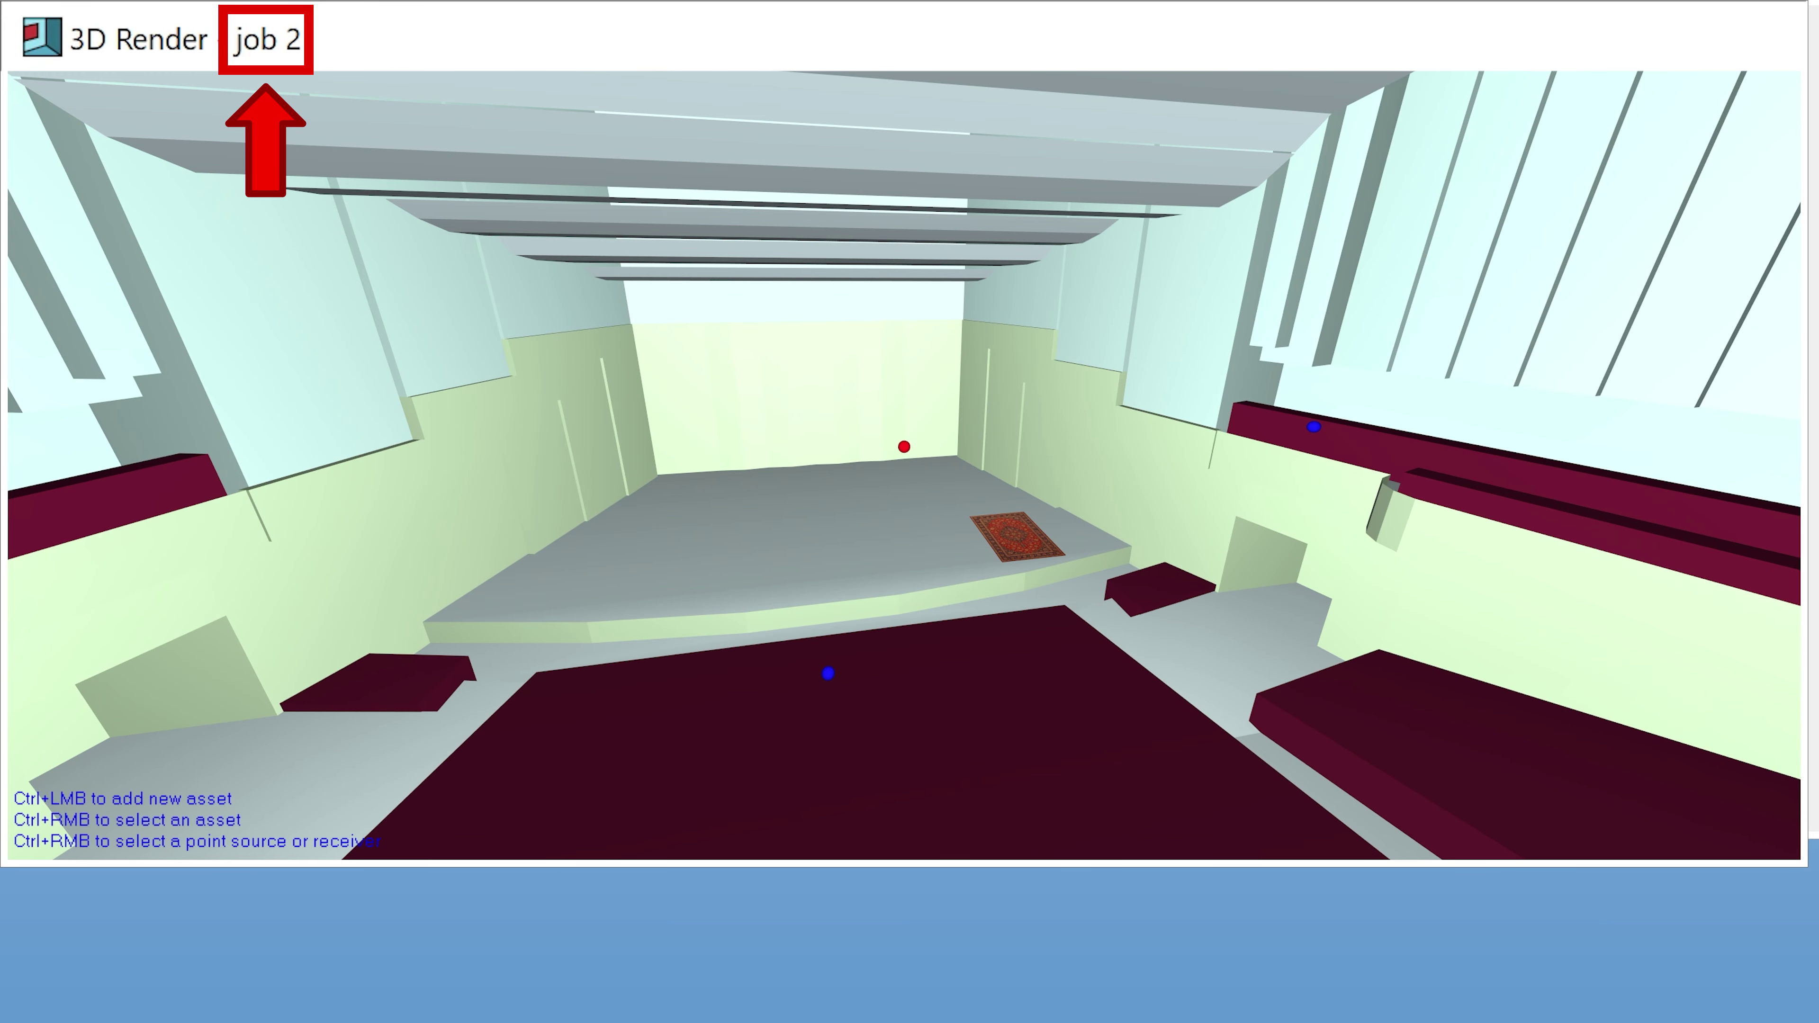
{"action": "key", "text": "j"}
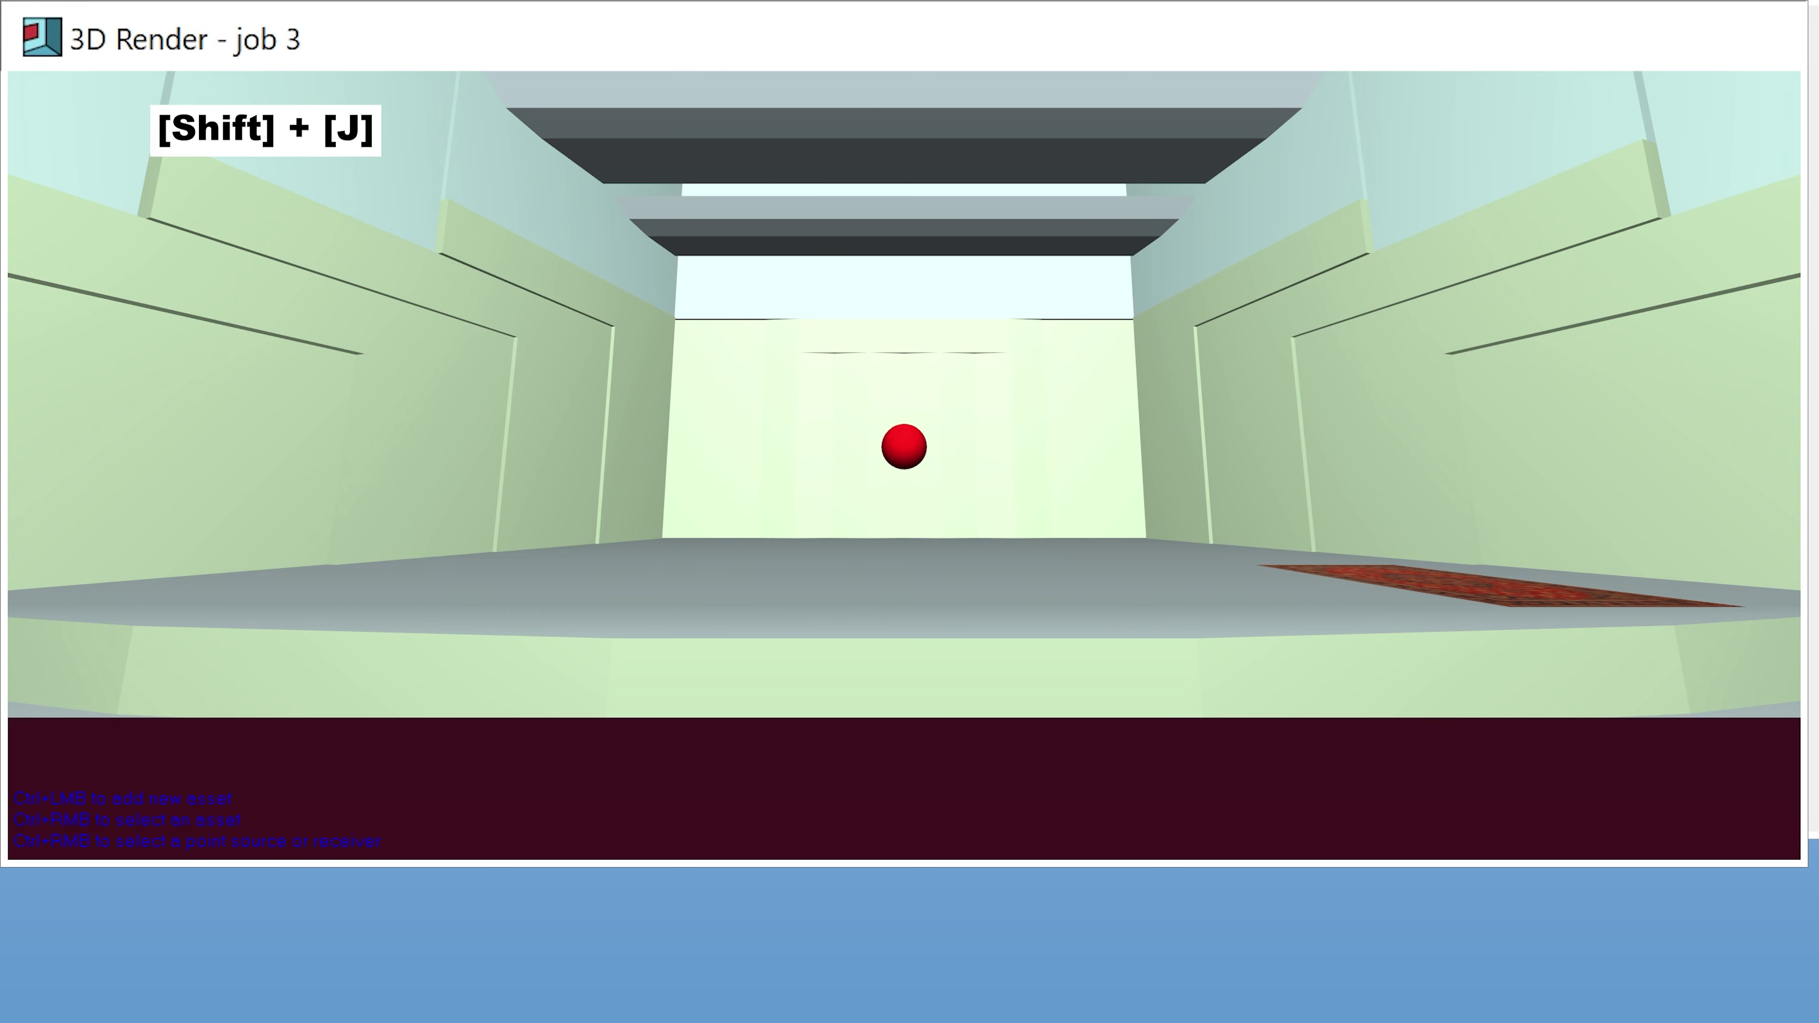
Step backward through the job views to the display of all sources and receivers and the plain render
{"action": "key", "text": "shift+j"}
{"action": "key", "text": "shift+j"}
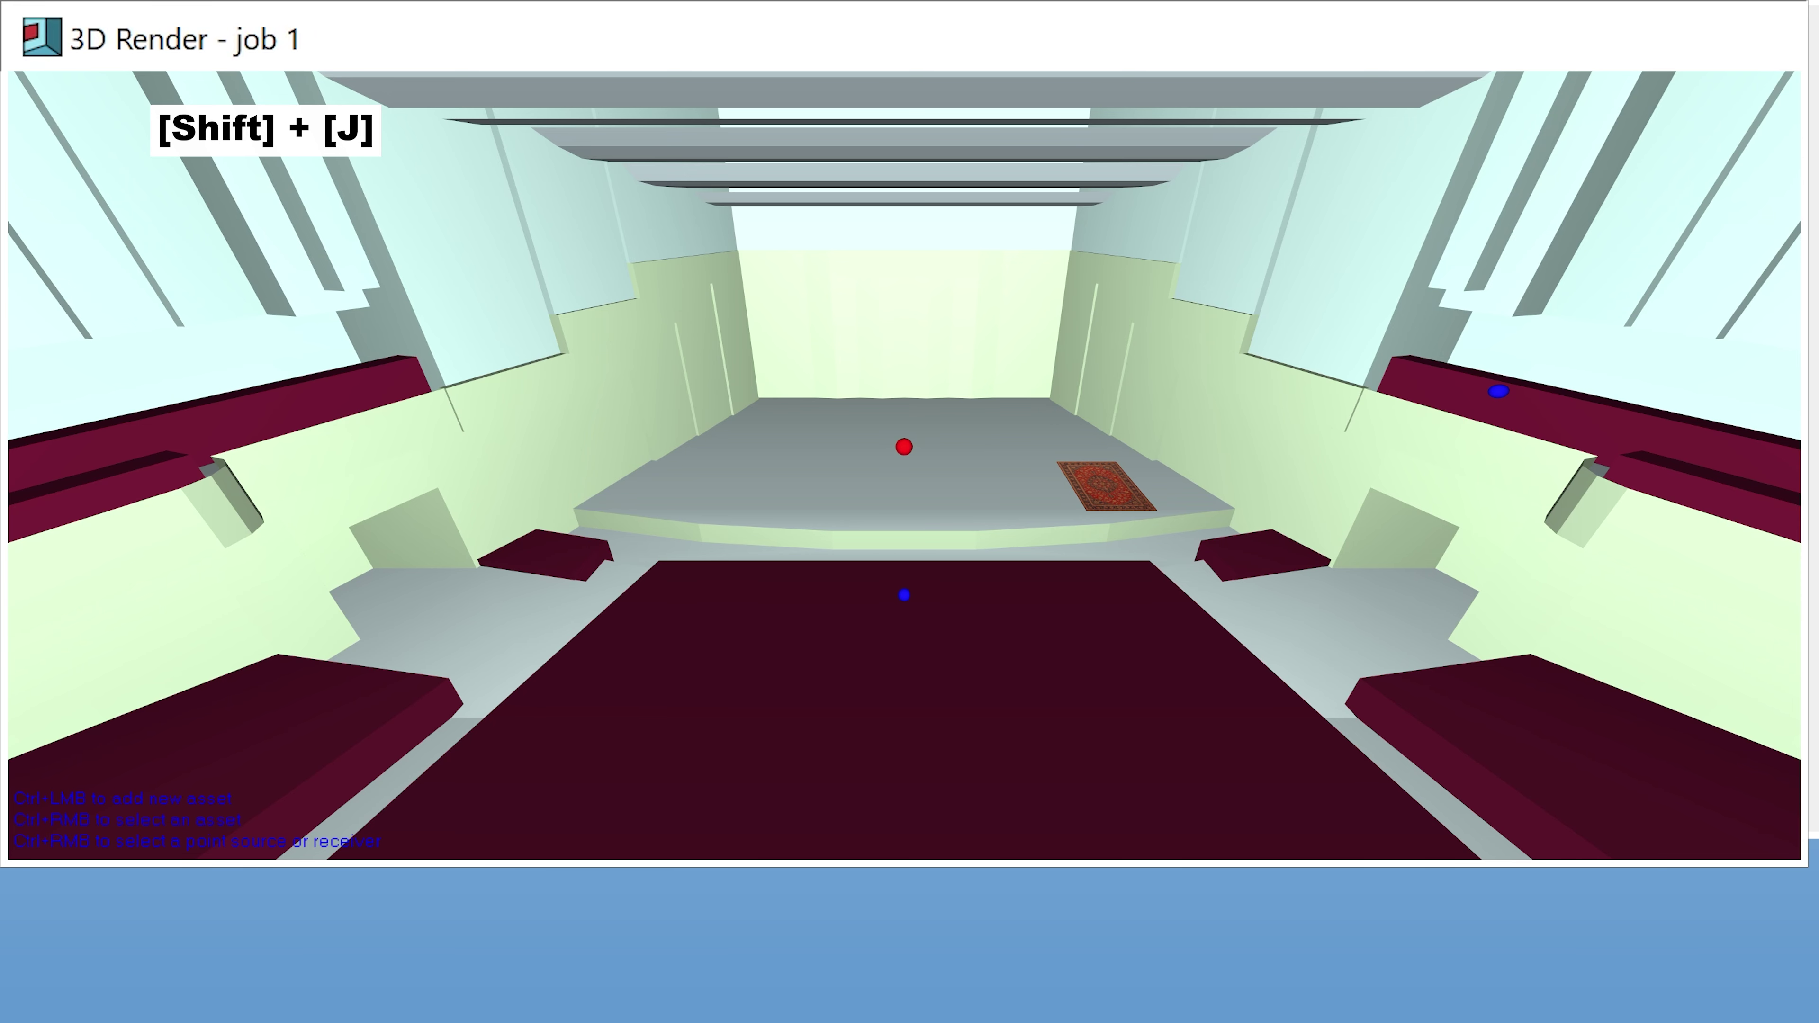
{"action": "key", "text": "shift+j"}
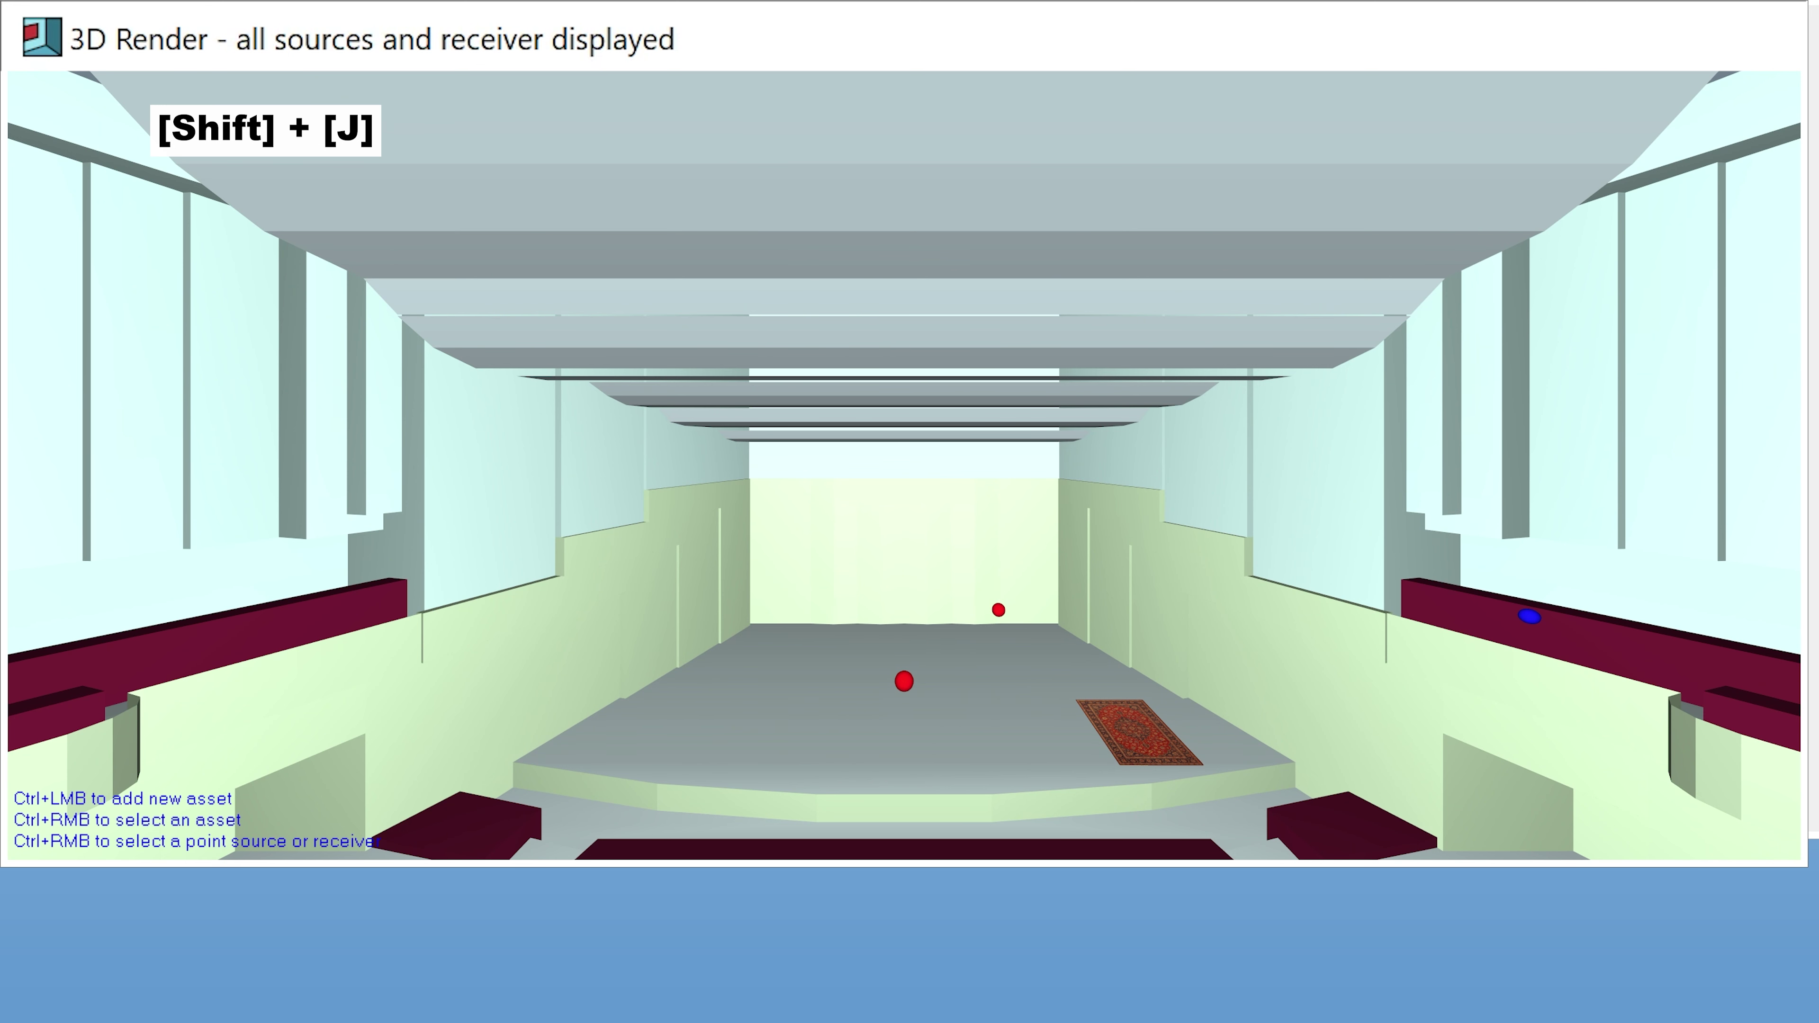
{"action": "key", "text": "shift+j"}
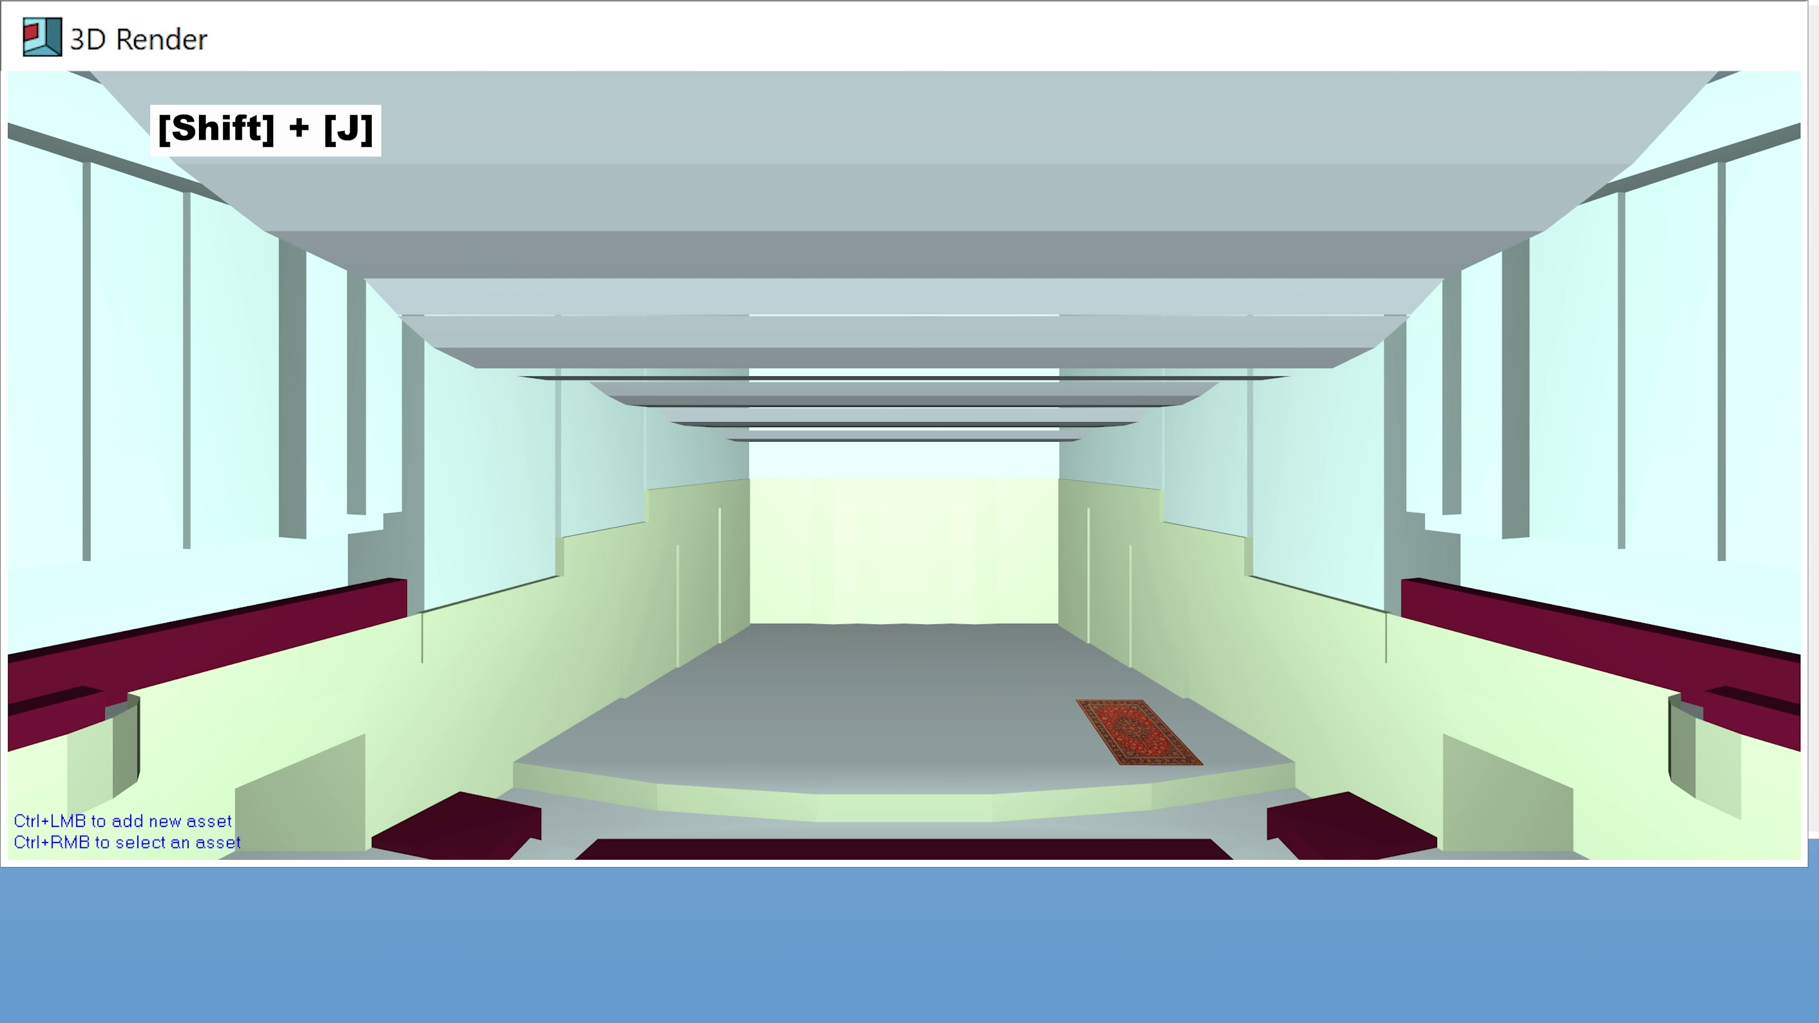
{"action": "key", "text": "shift+j"}
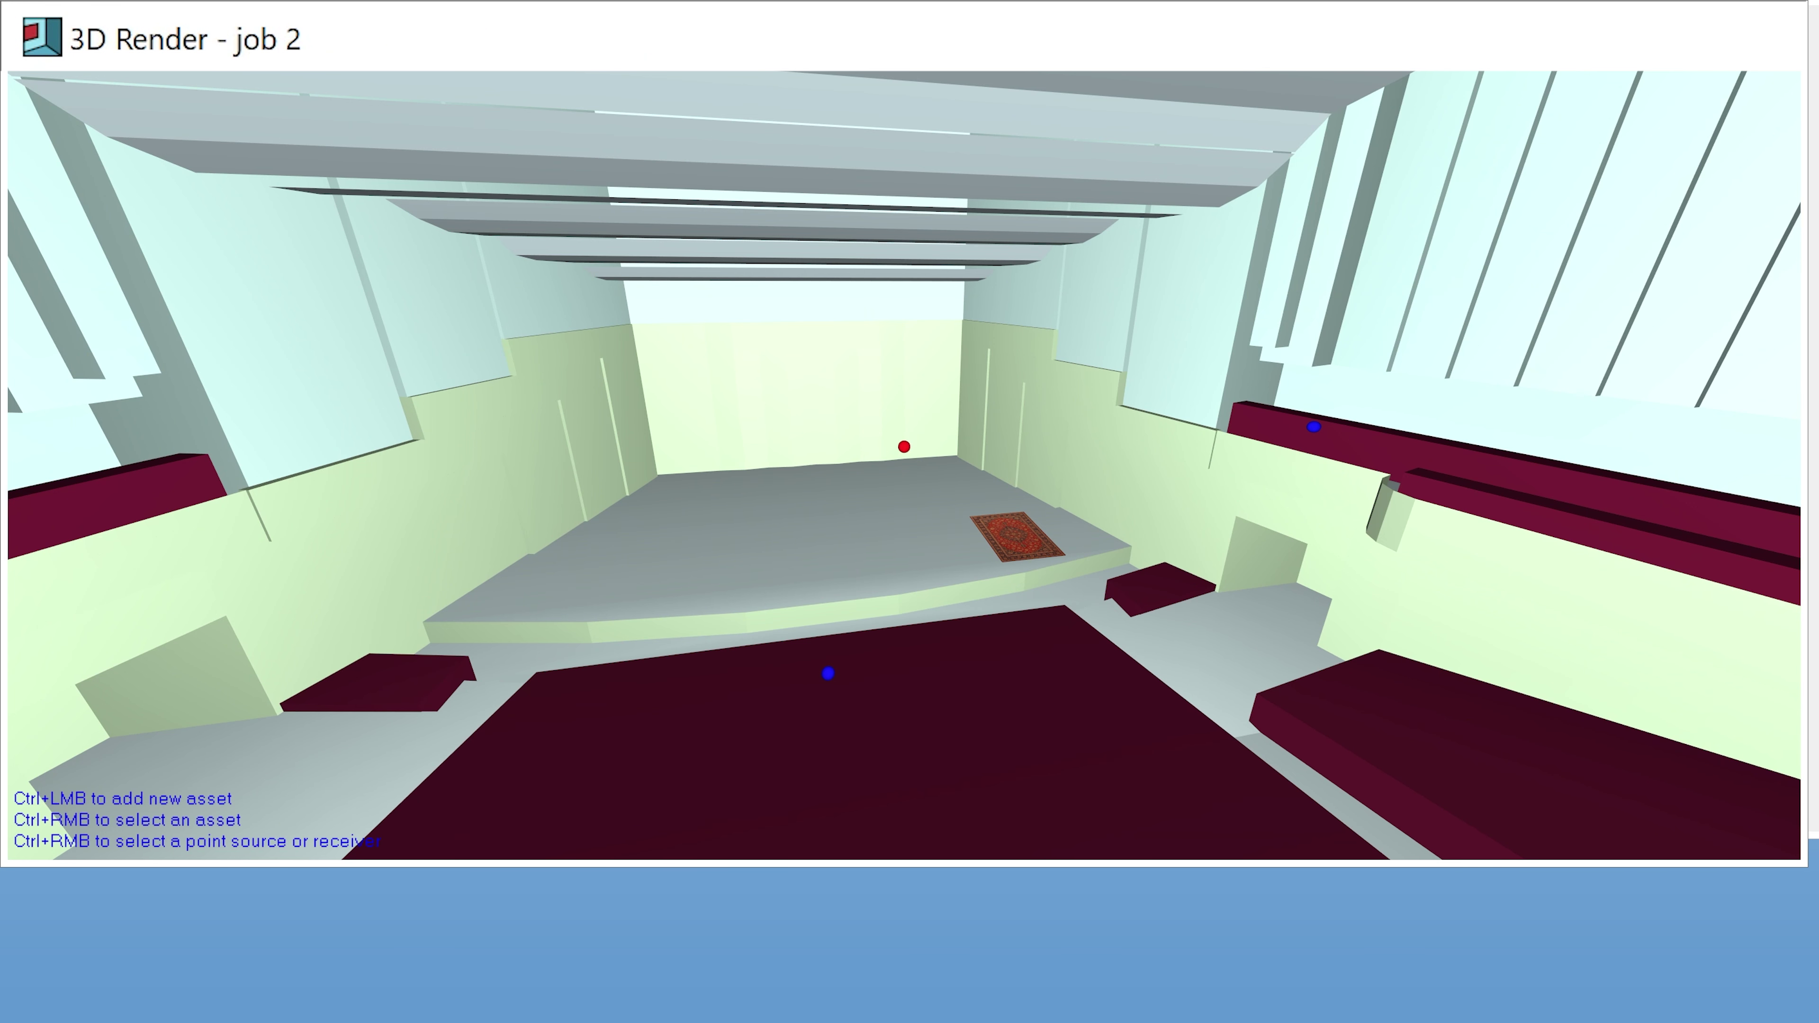
{"action": "key", "text": "shift+j"}
{"action": "key", "text": "shift+j"}
{"action": "key", "text": "shift+j"}
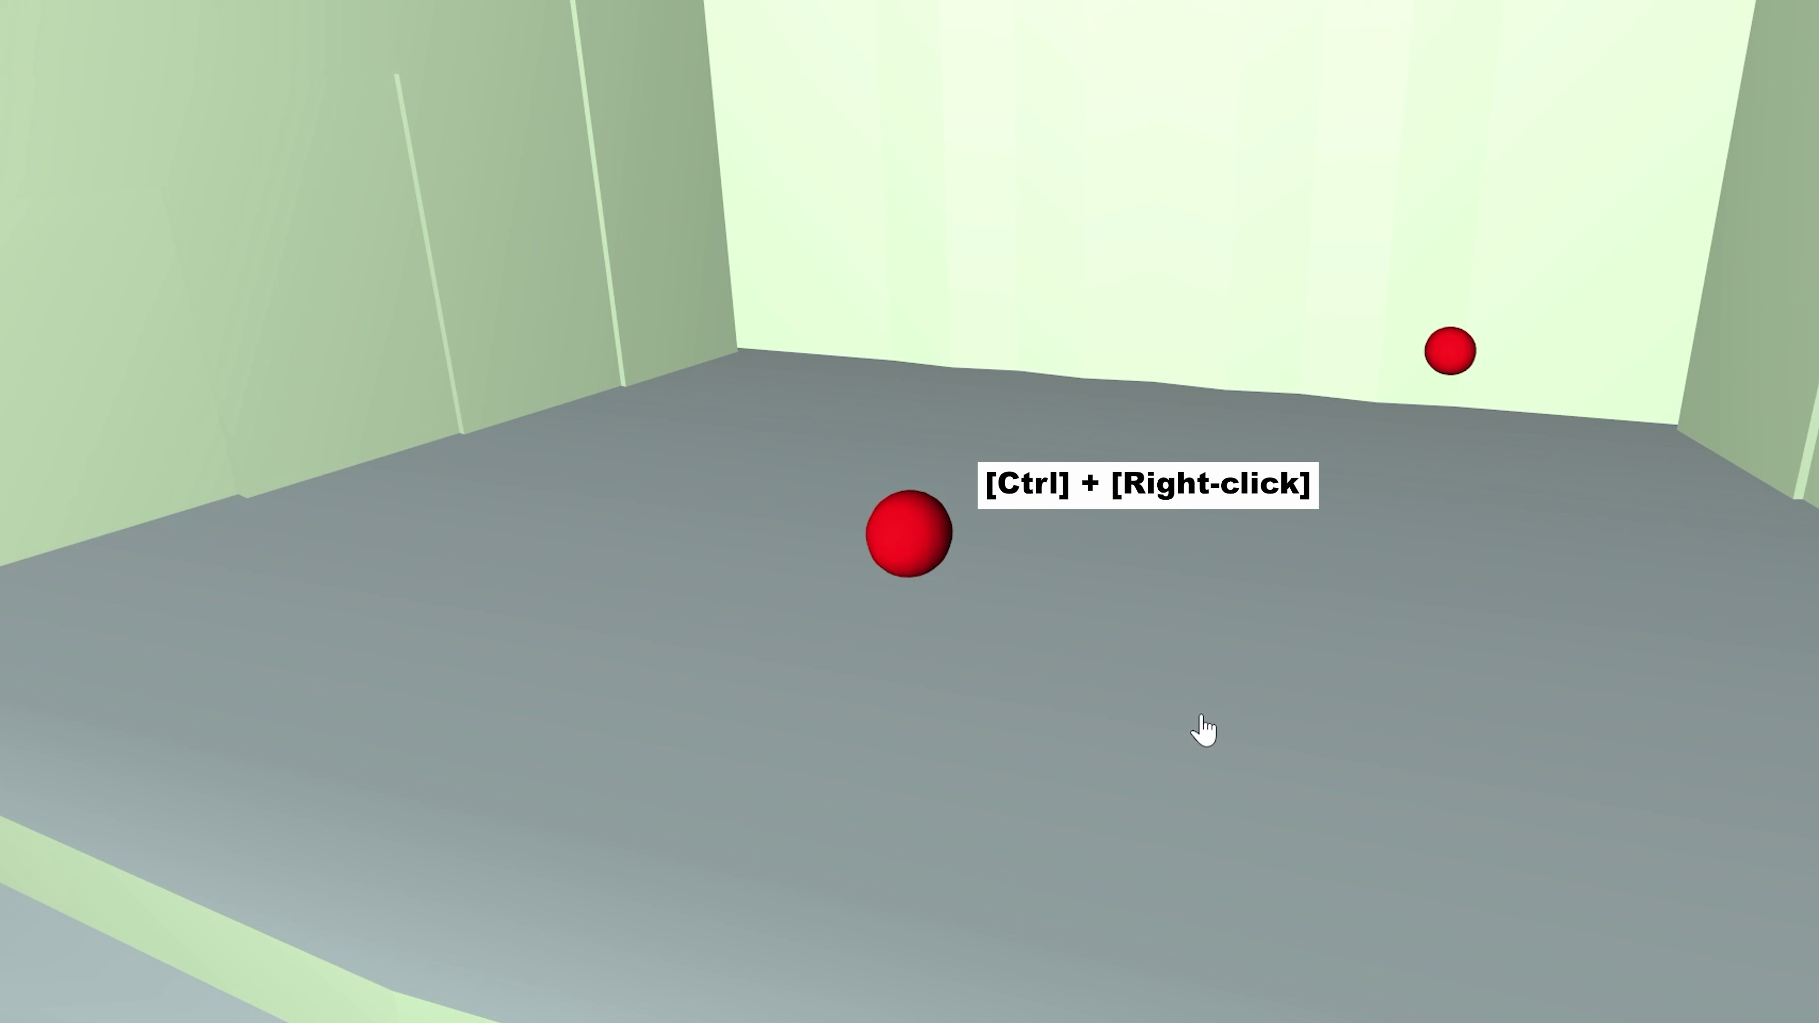
Load the 2D asset Opera singer_Male onto the point source nearest the stage front and enable editing of its point source data
{"action": "right_click", "coordinate": [922, 542], "text": "ctrl"}
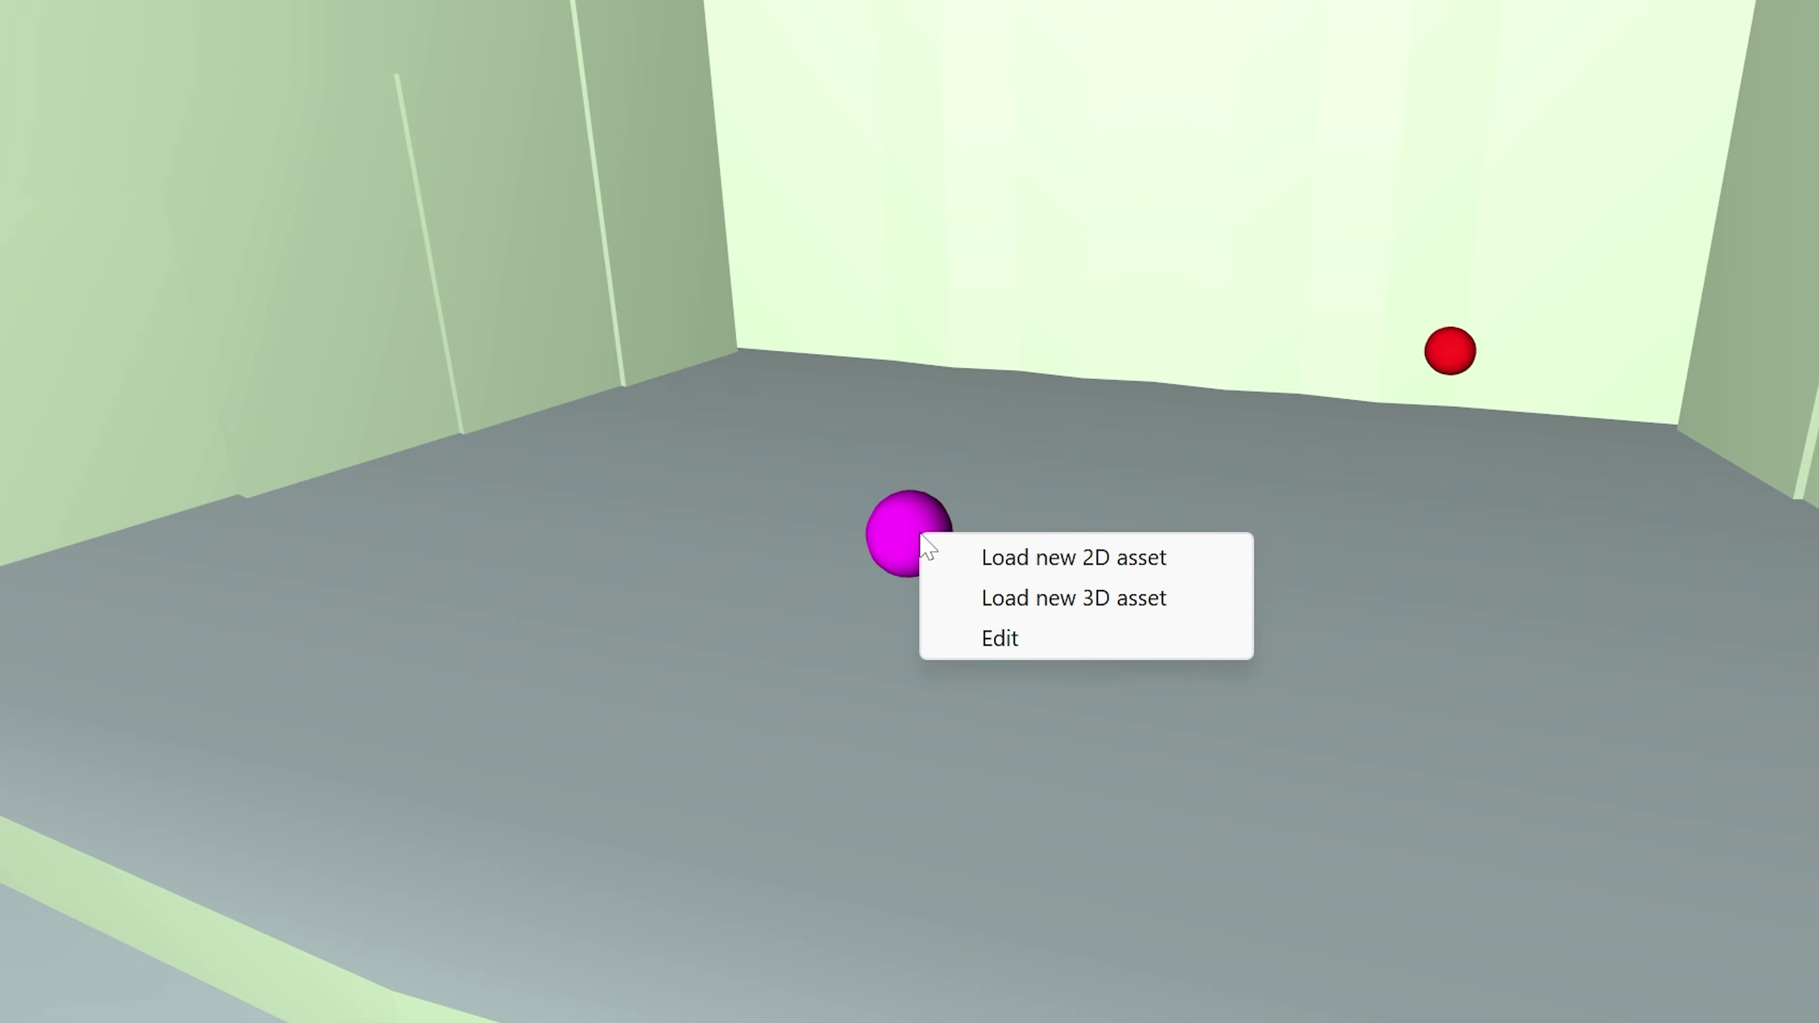
{"action": "left_click", "coordinate": [997, 566]}
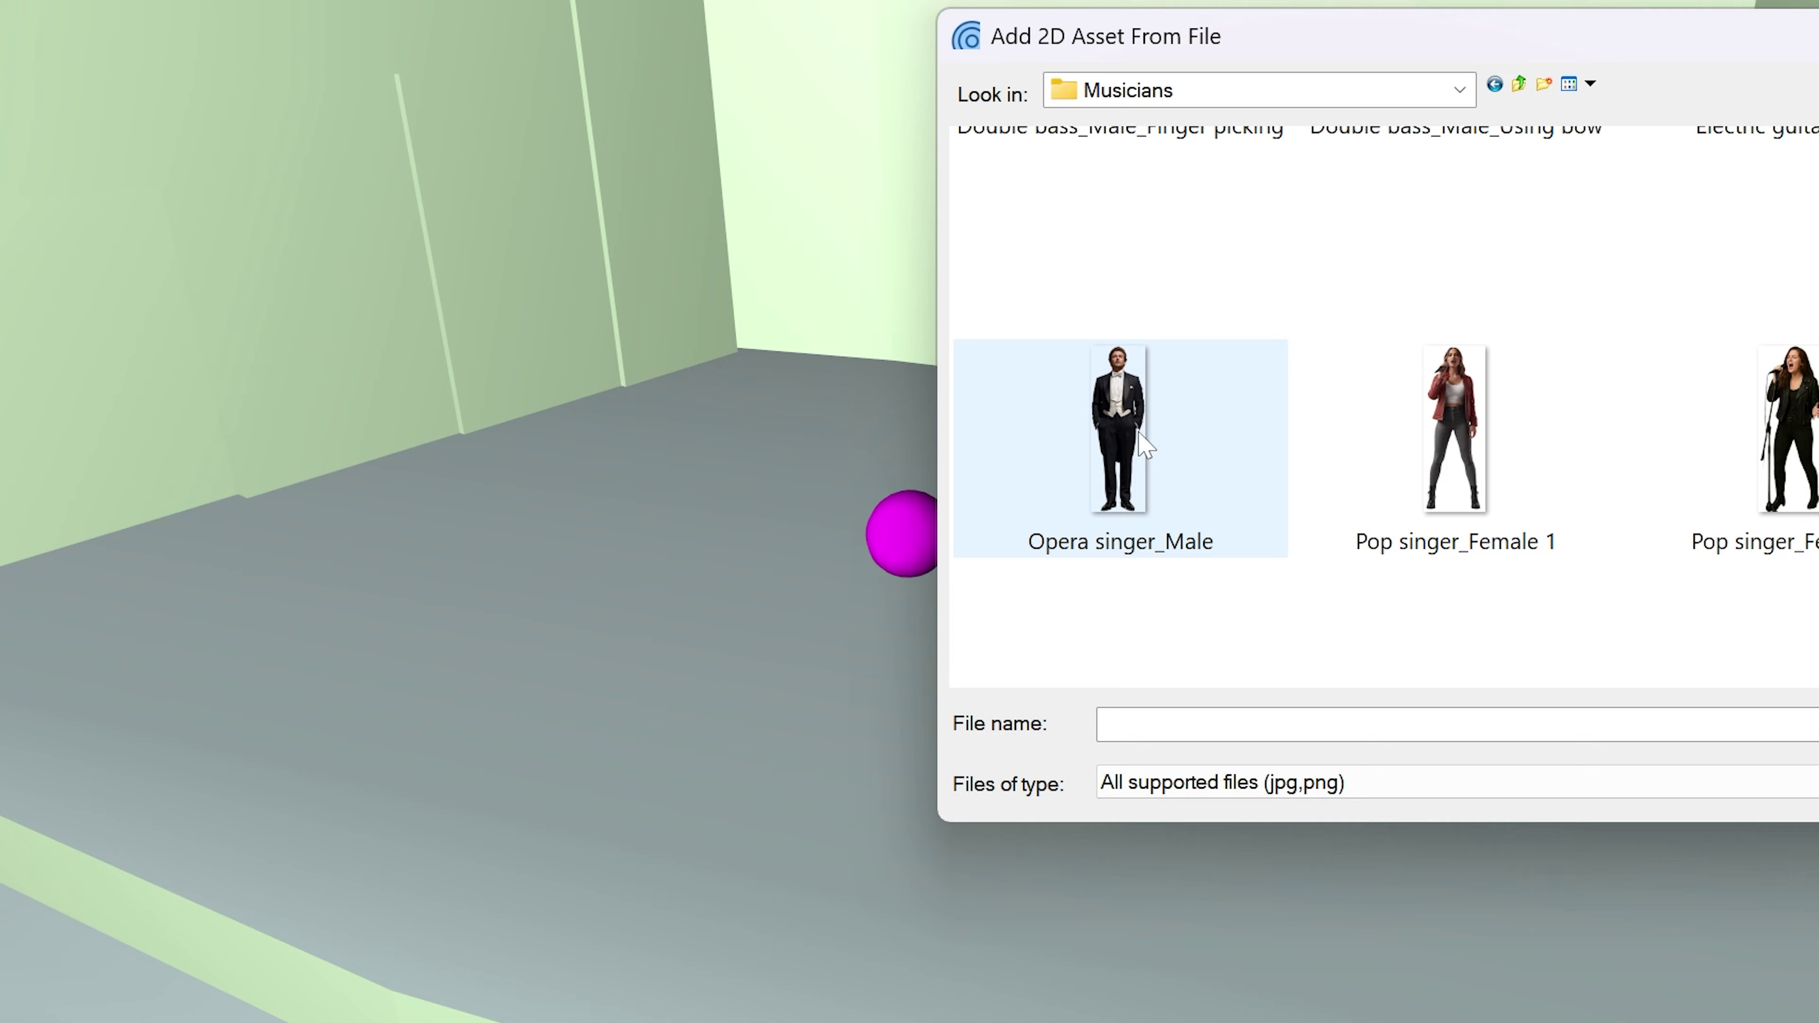
{"action": "double_click", "coordinate": [1144, 444]}
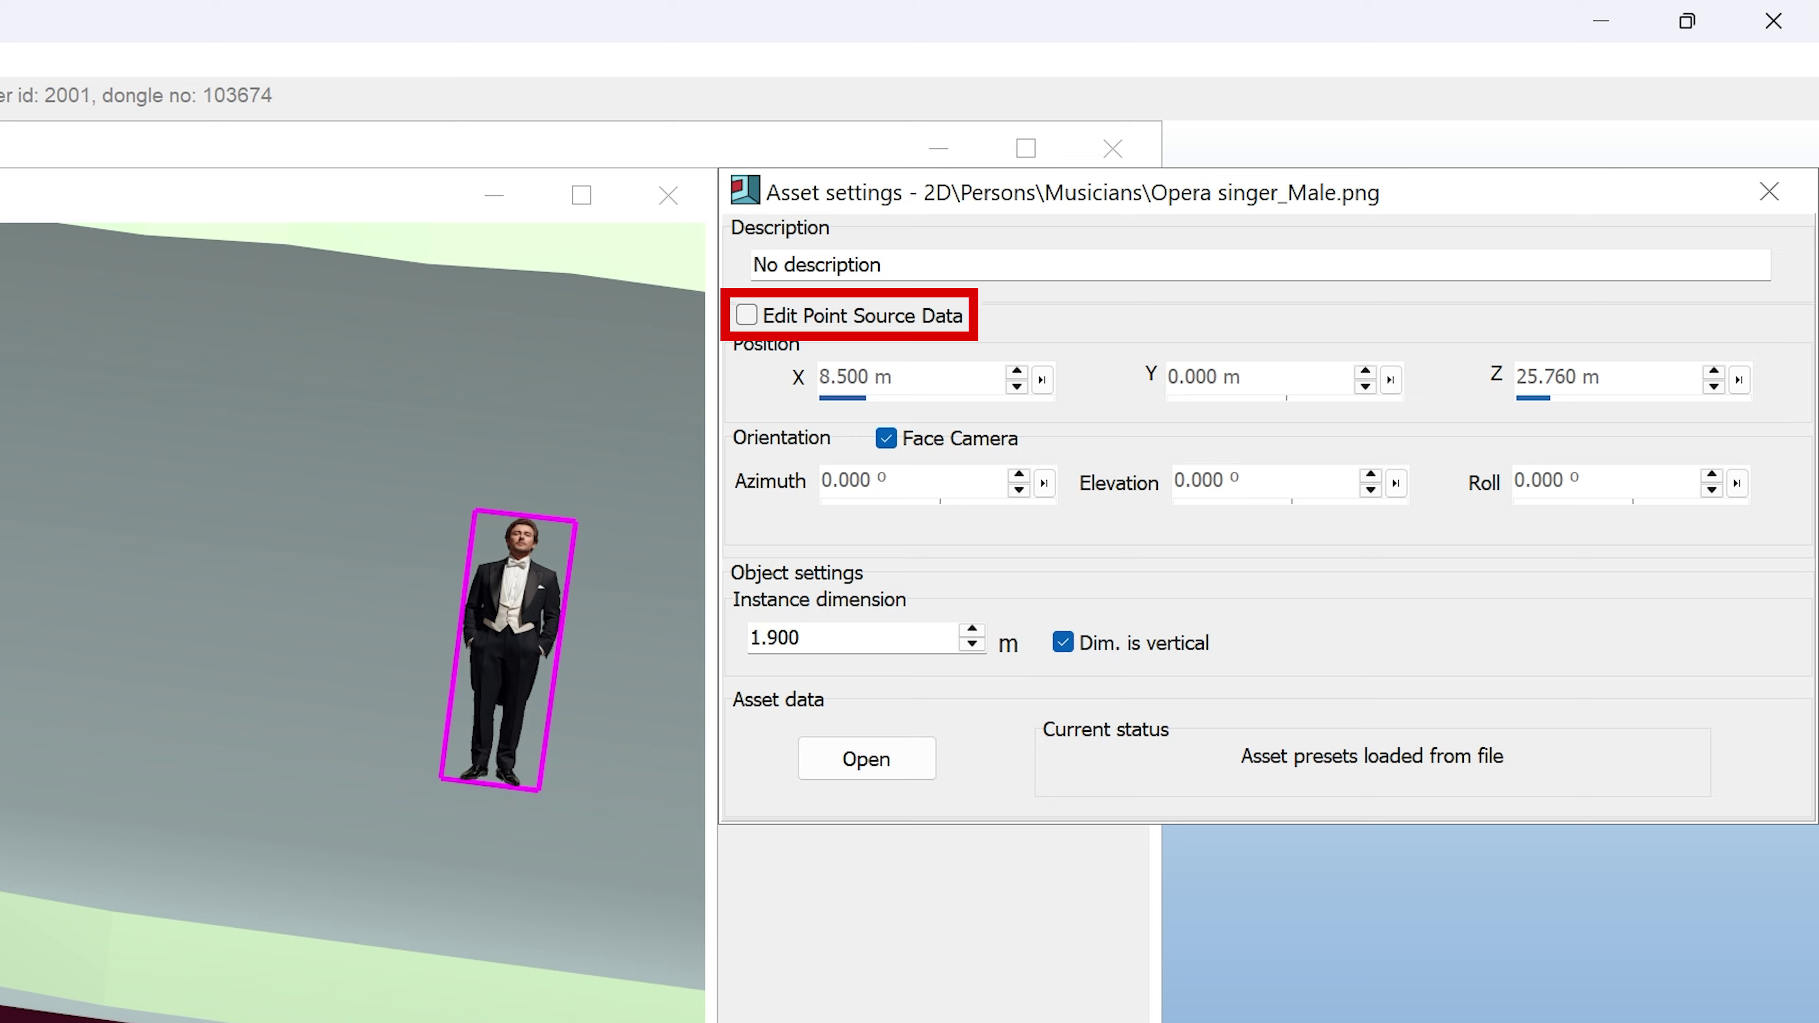
{"action": "left_click", "coordinate": [746, 316]}
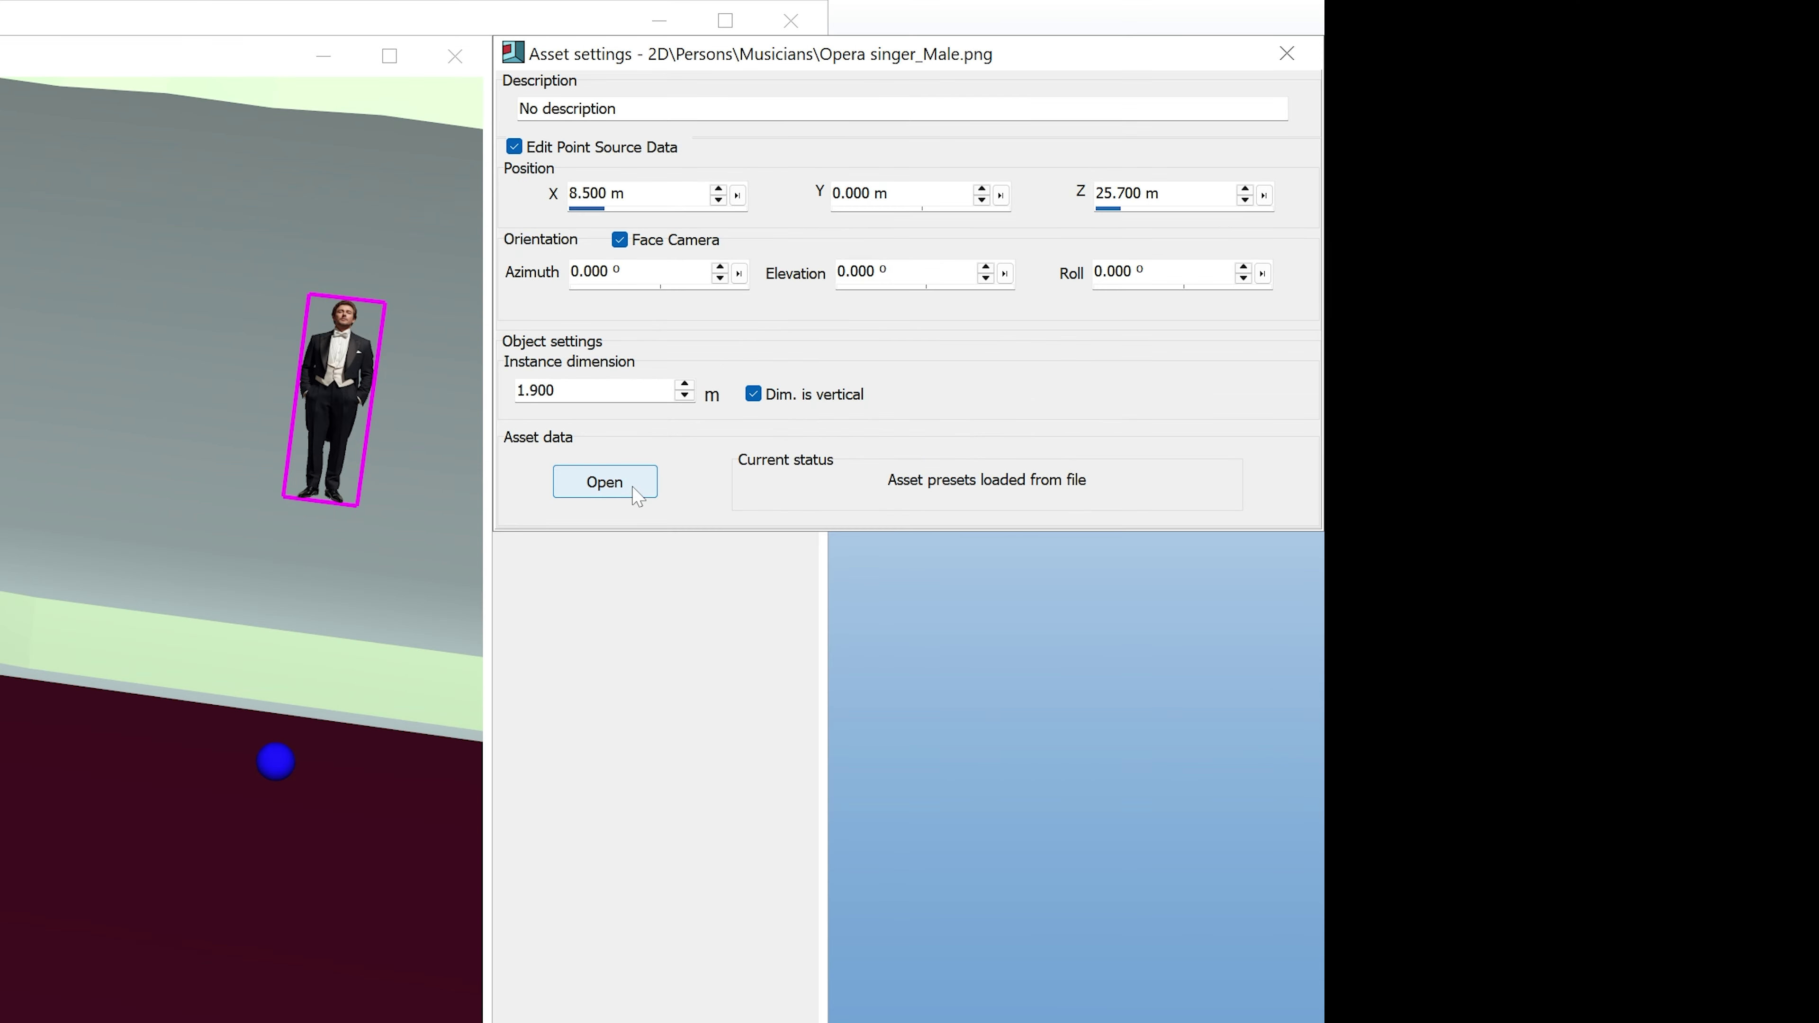
Open the singer's asset presets, try a default dimension of 1.7 m and reload the defaults
{"action": "left_click", "coordinate": [906, 776]}
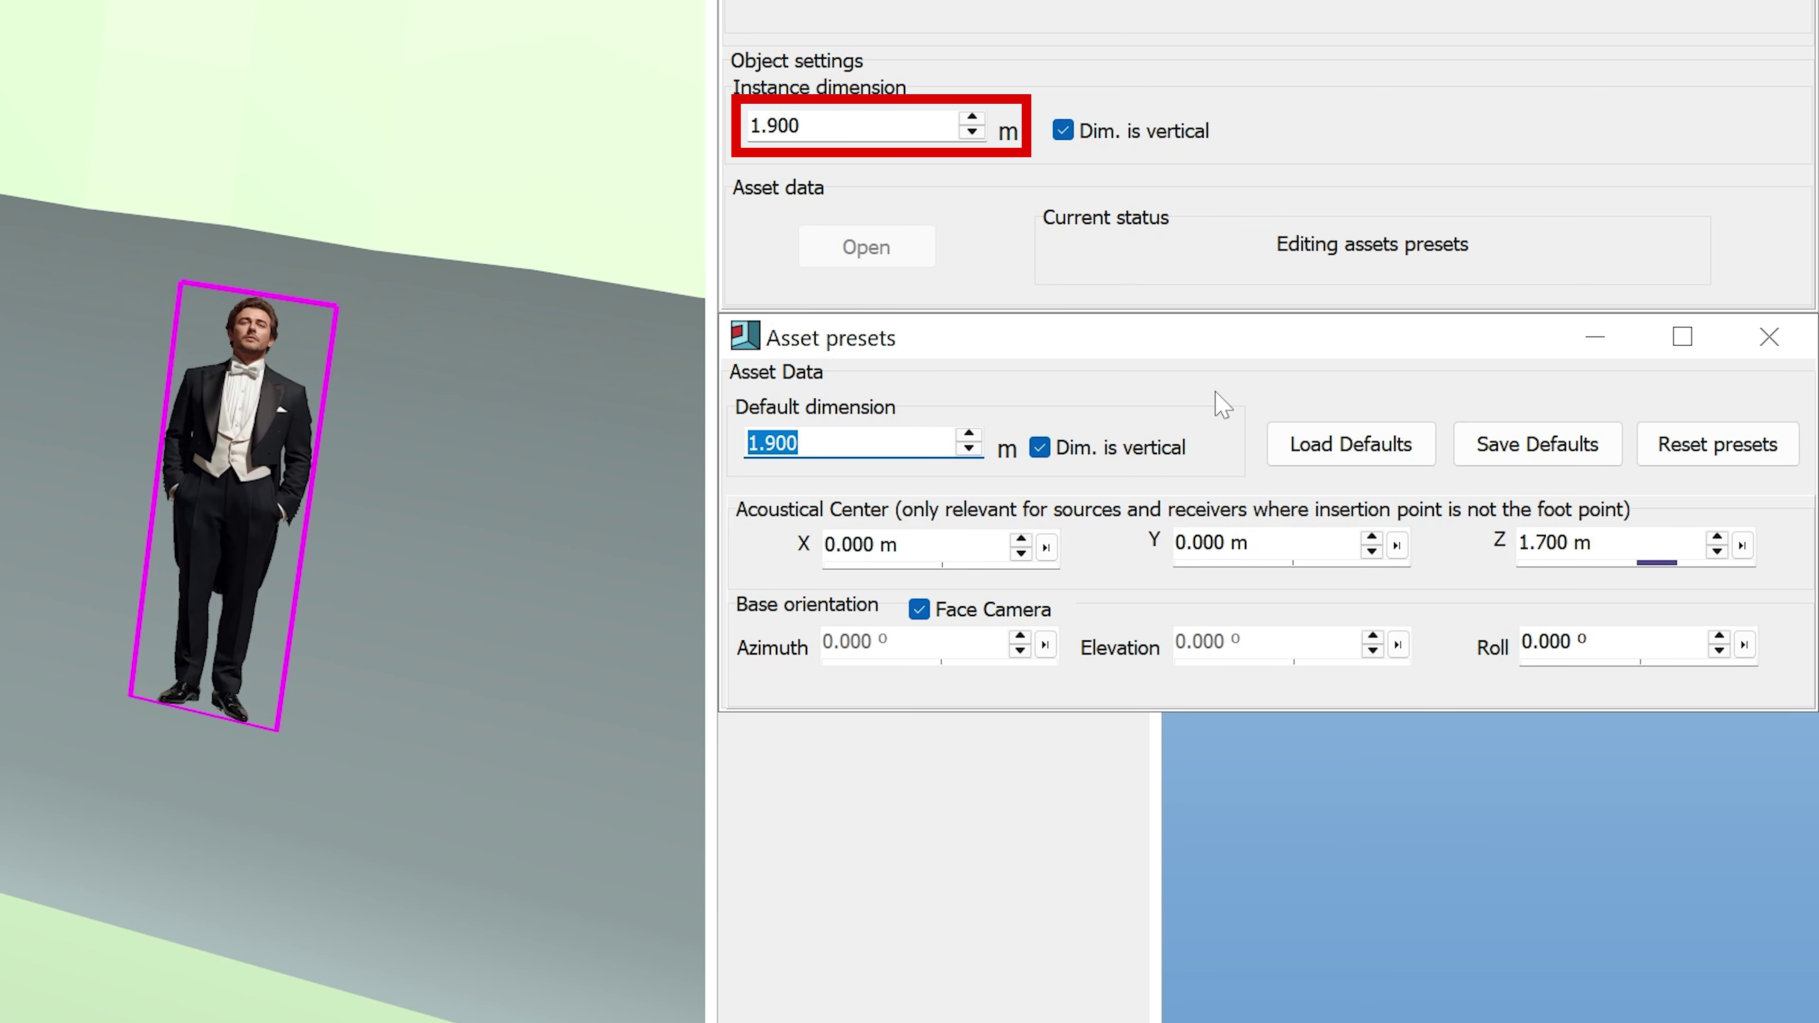
{"action": "type", "text": "1.7"}
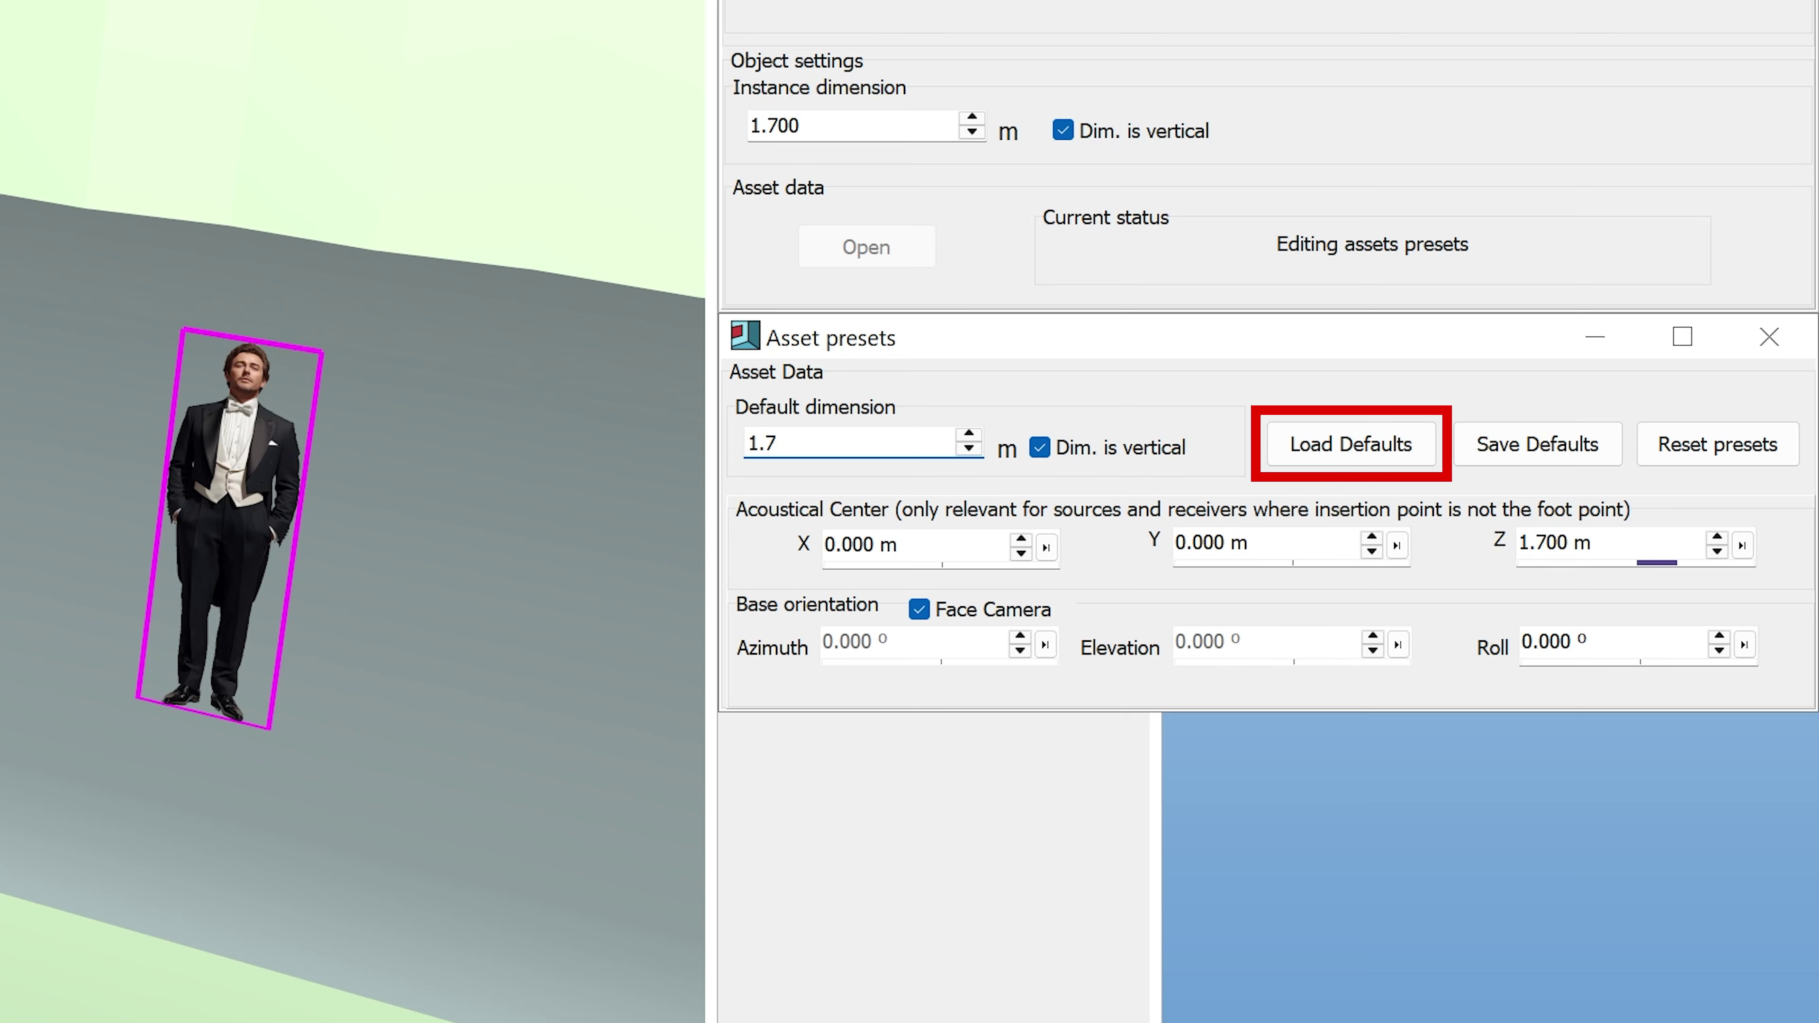
{"action": "left_click", "coordinate": [1381, 455]}
Save a default dimension of 1.7 m as the new presets for Opera singer_Male, and reset the presets
{"action": "double_click", "coordinate": [773, 443]}
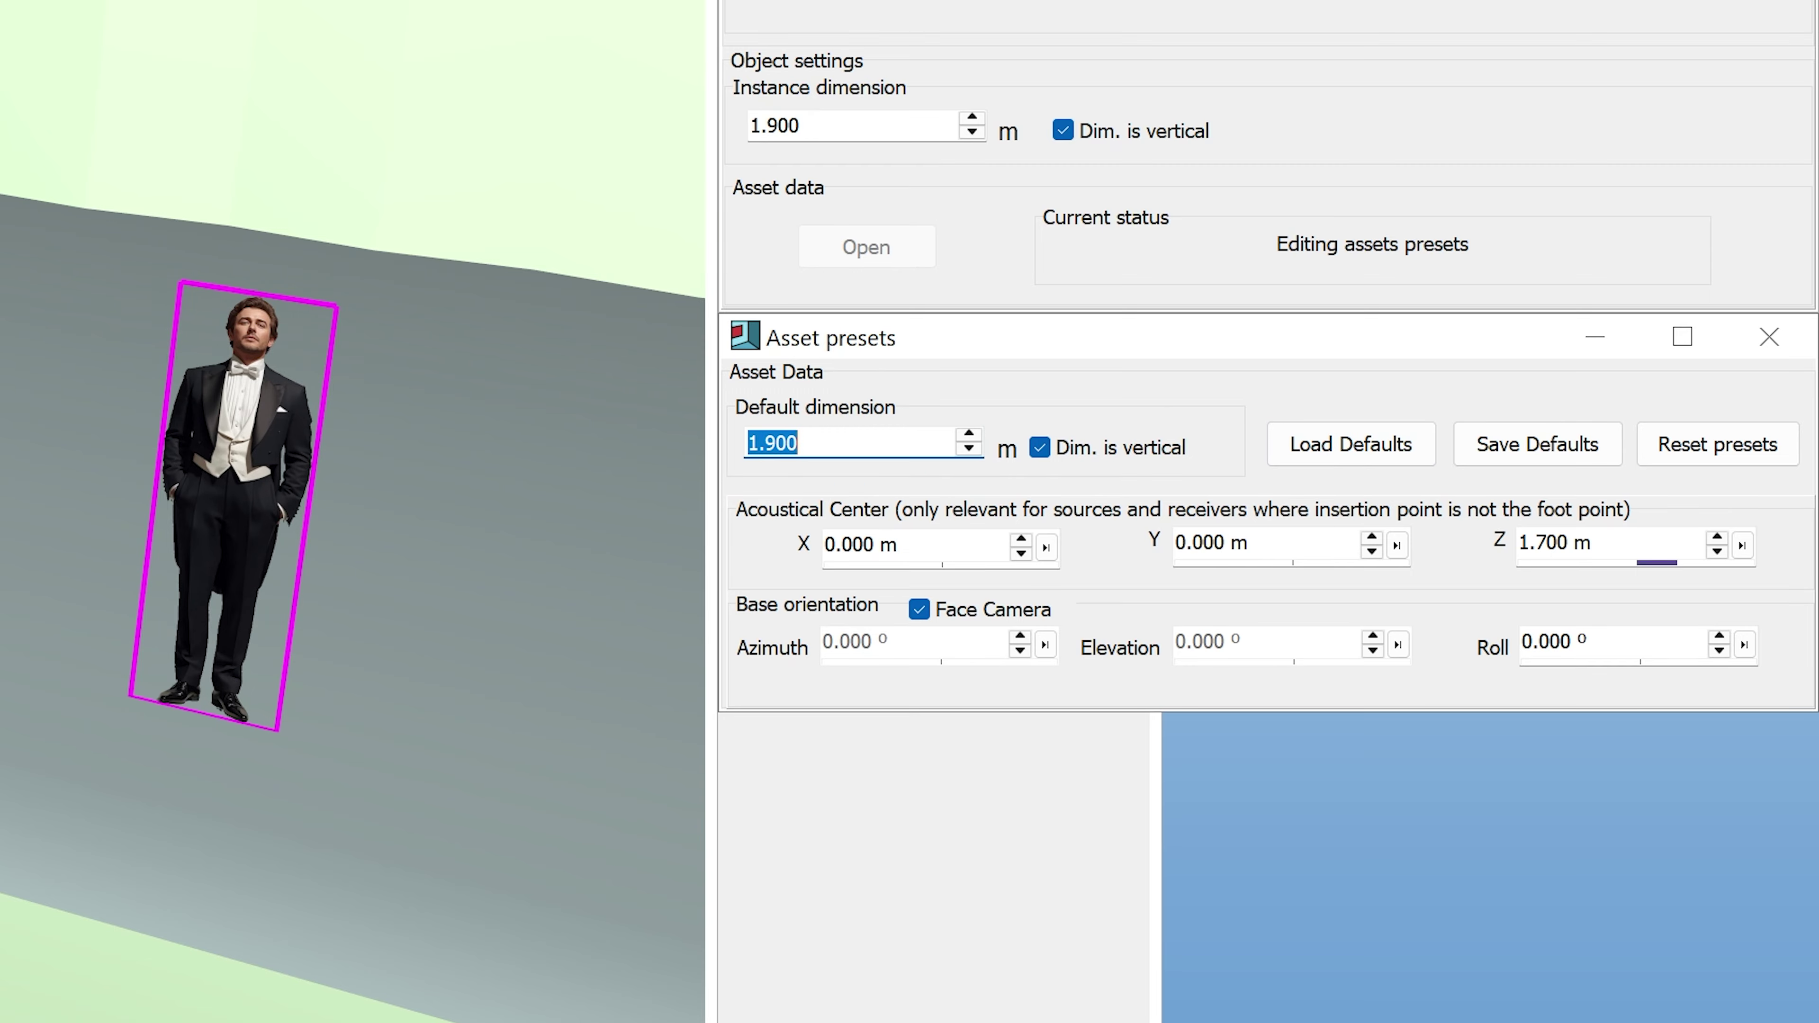
{"action": "type", "text": "1.7"}
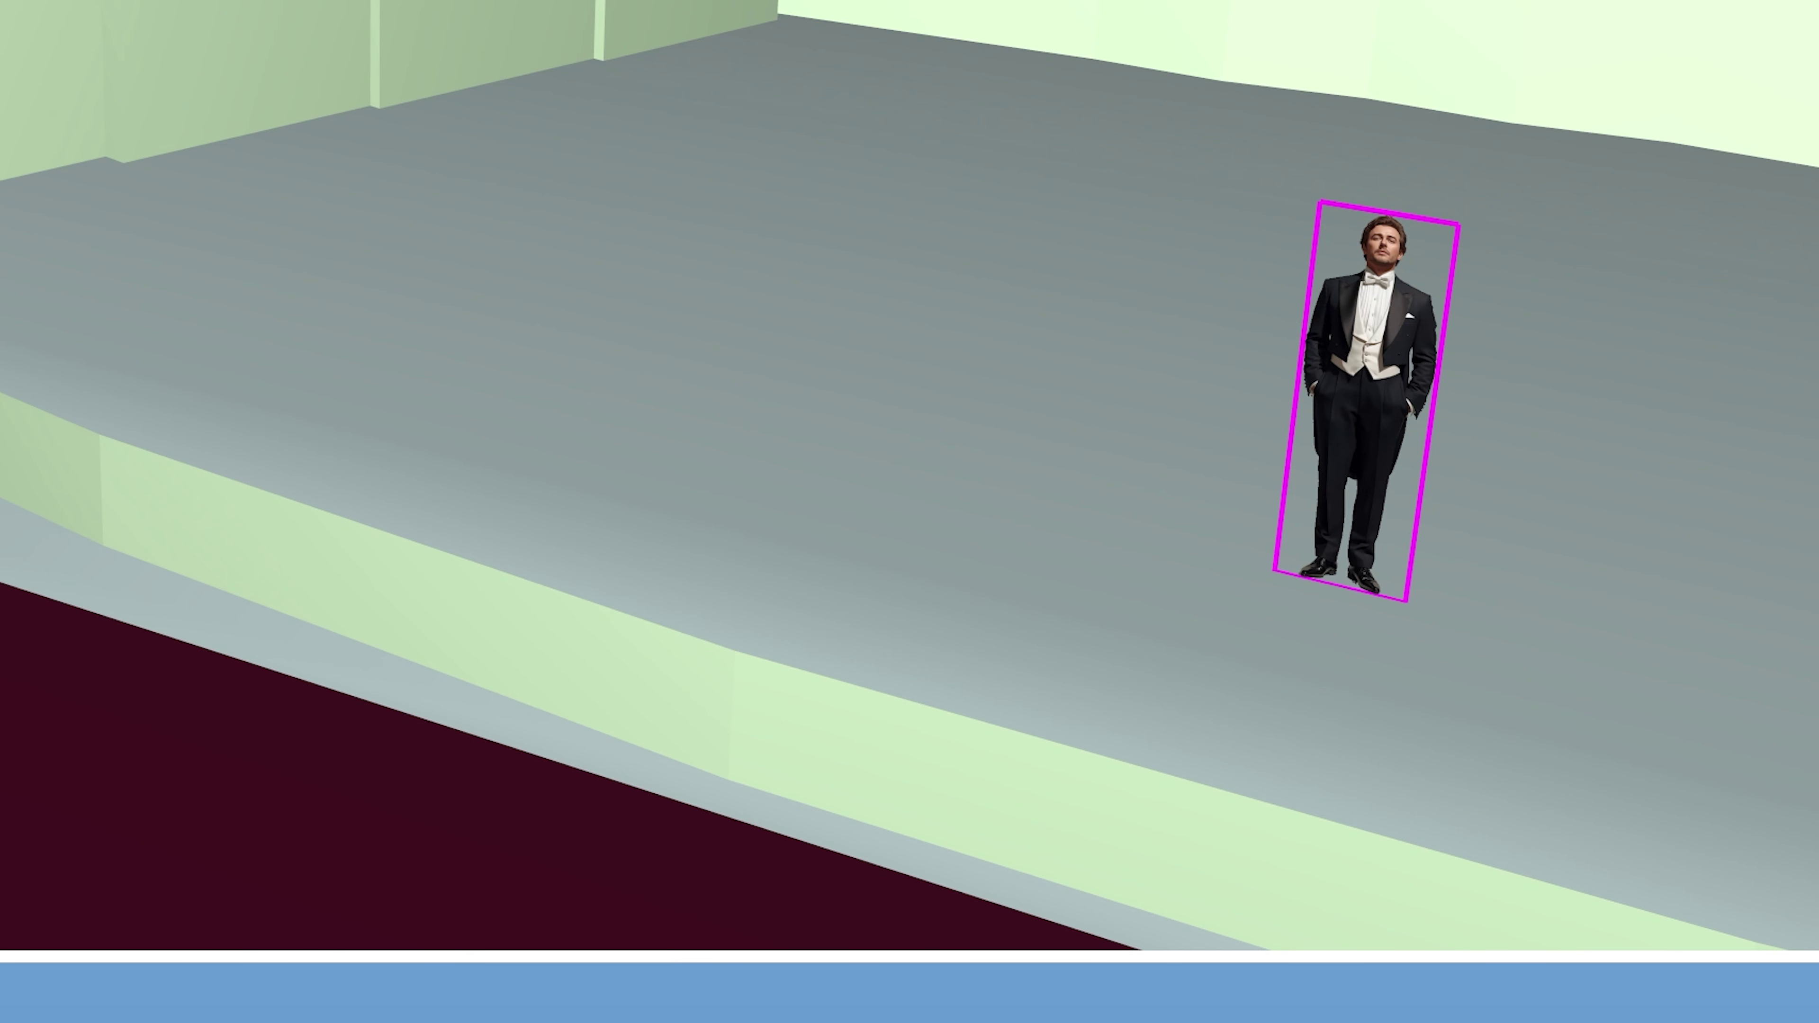
{"action": "left_click", "coordinate": [1532, 444]}
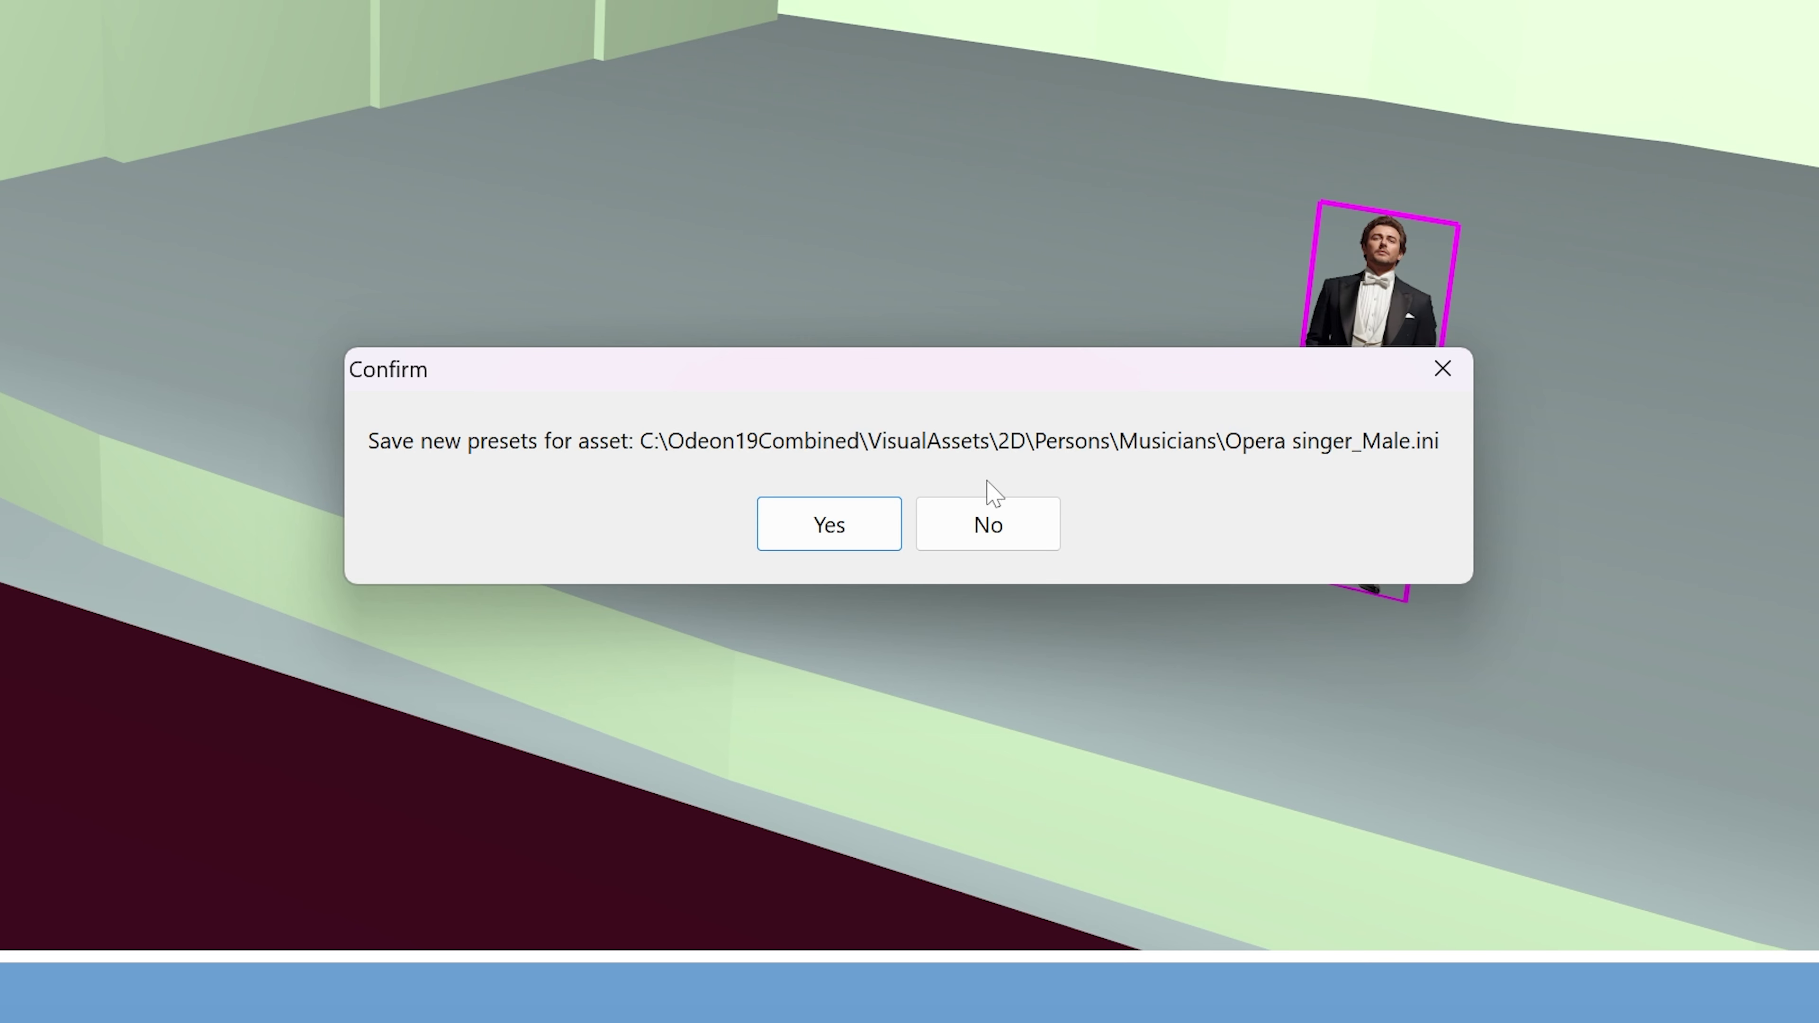
{"action": "left_click", "coordinate": [870, 525]}
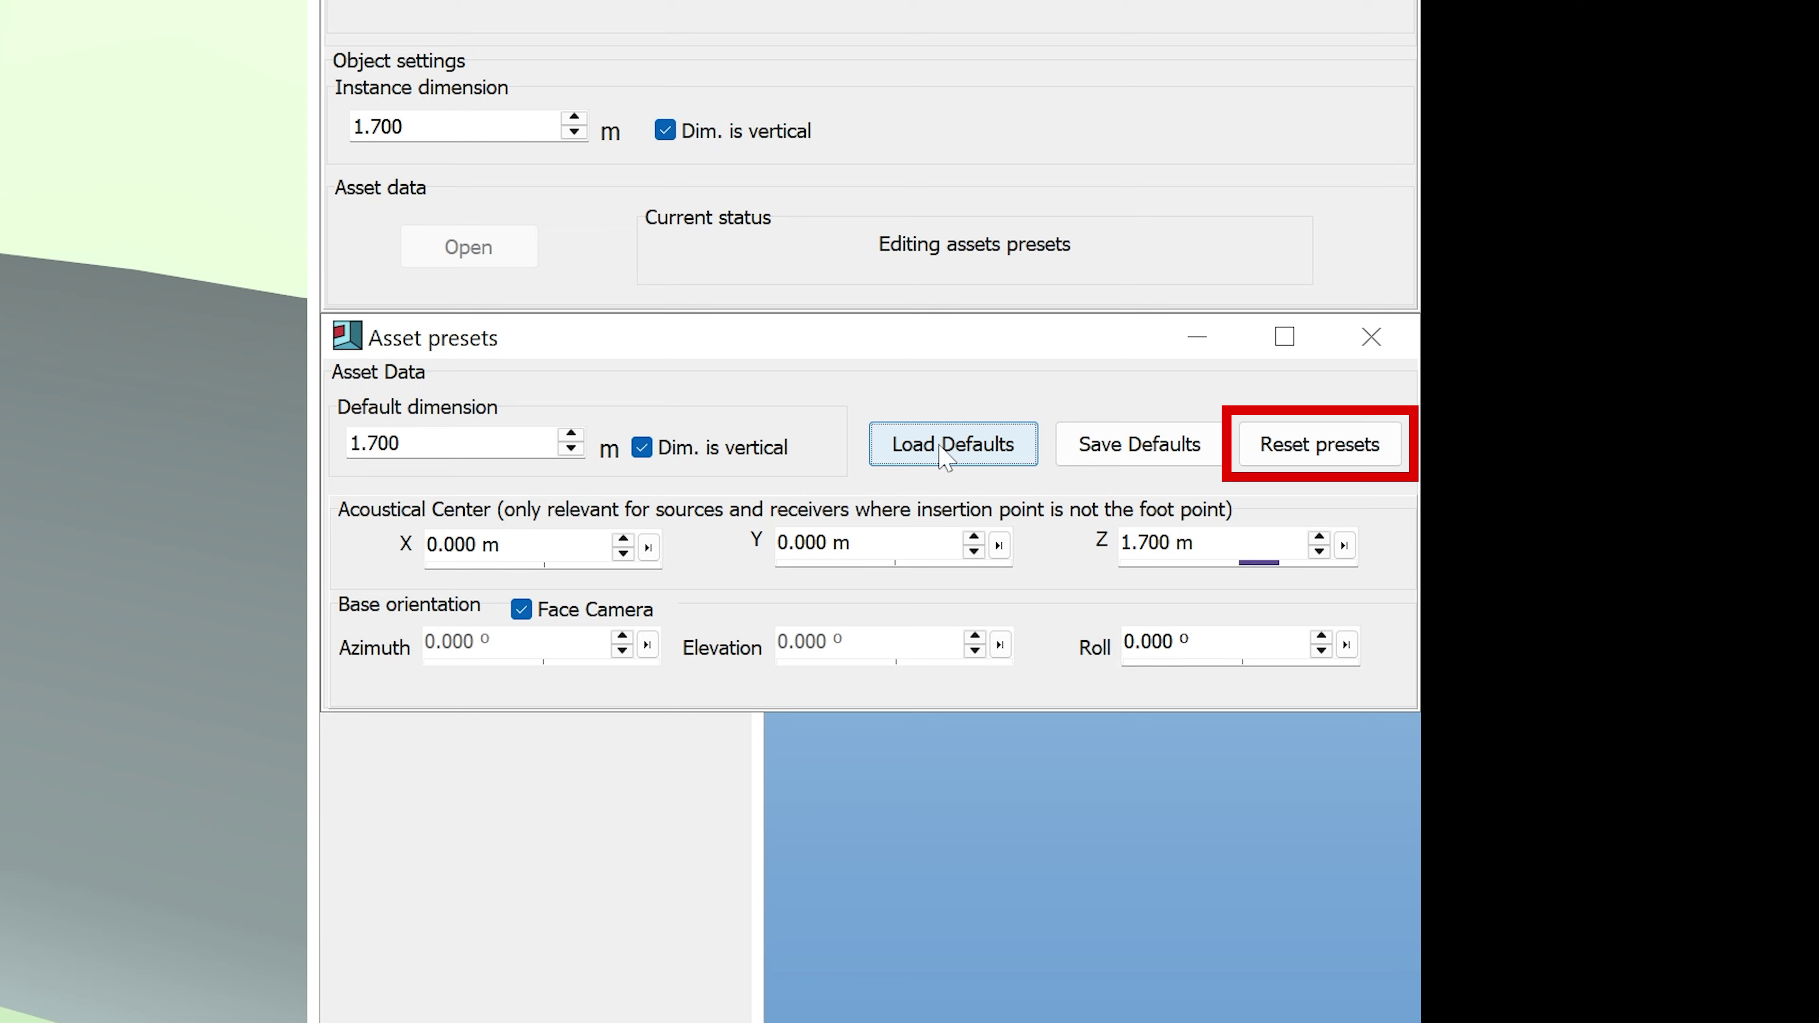
{"action": "left_click", "coordinate": [1287, 448]}
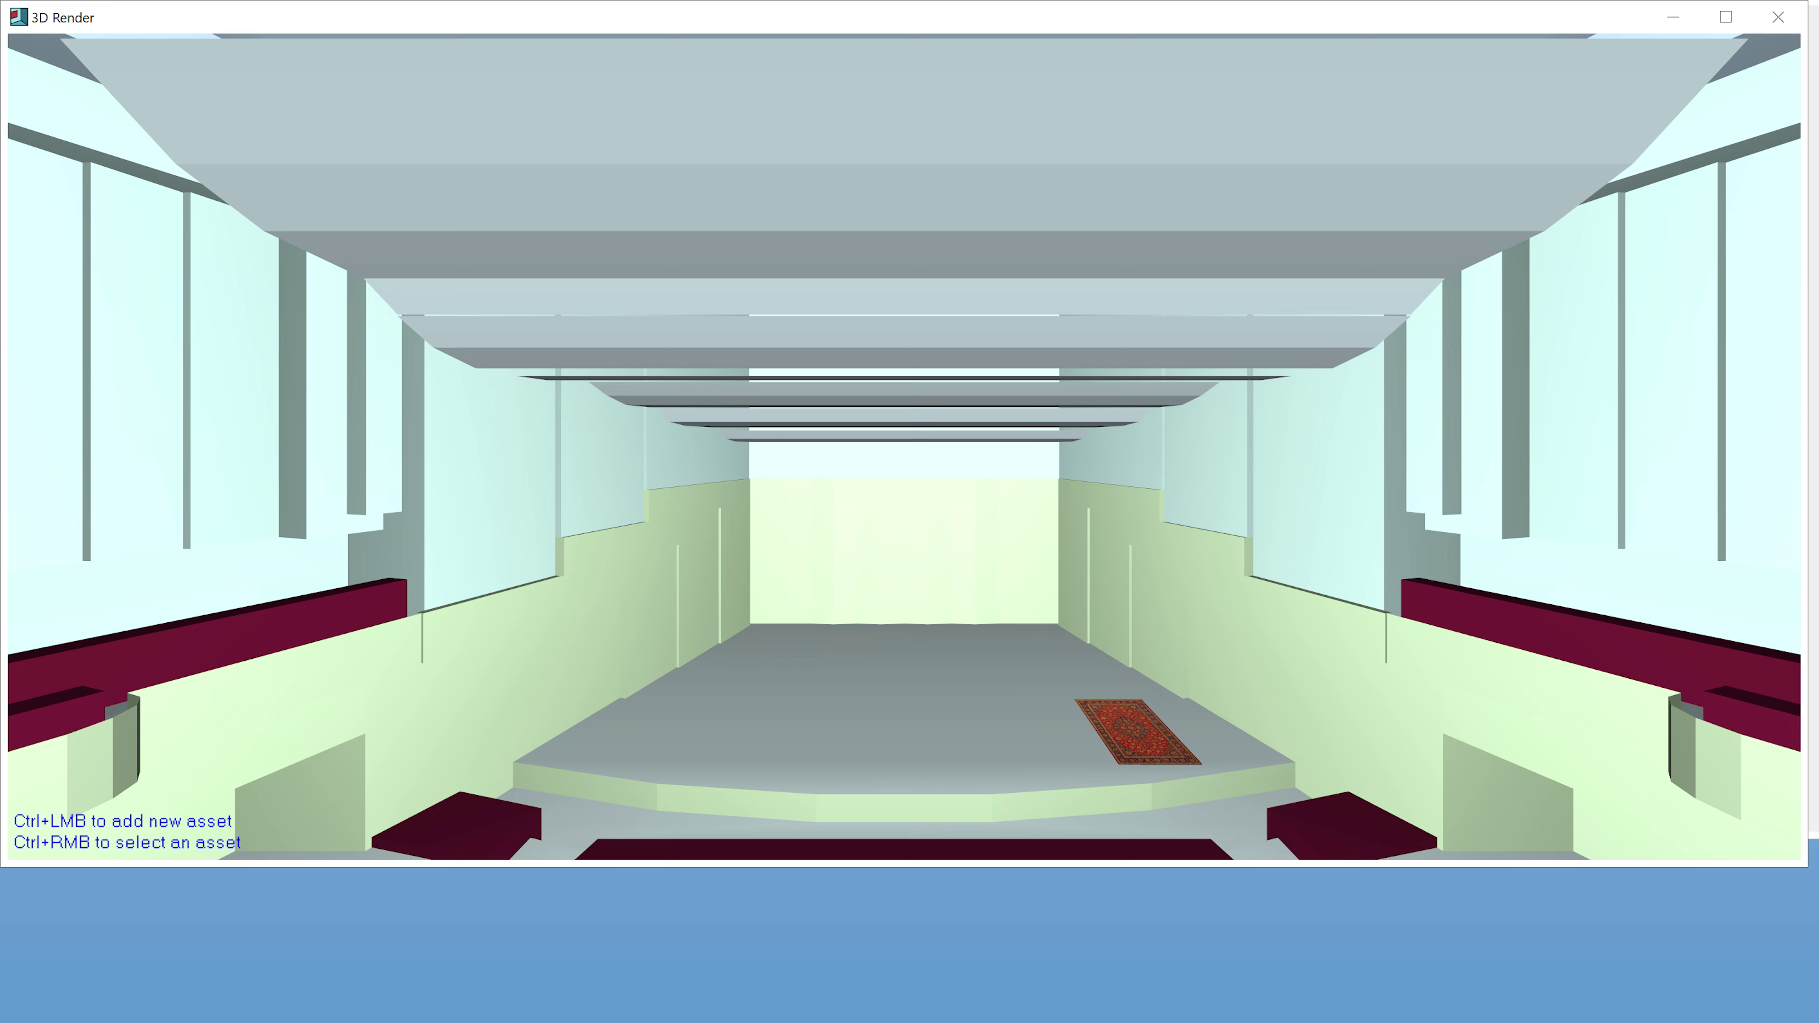
Display the sources and receivers in the 3D render of the hall again
{"action": "key", "text": "j"}
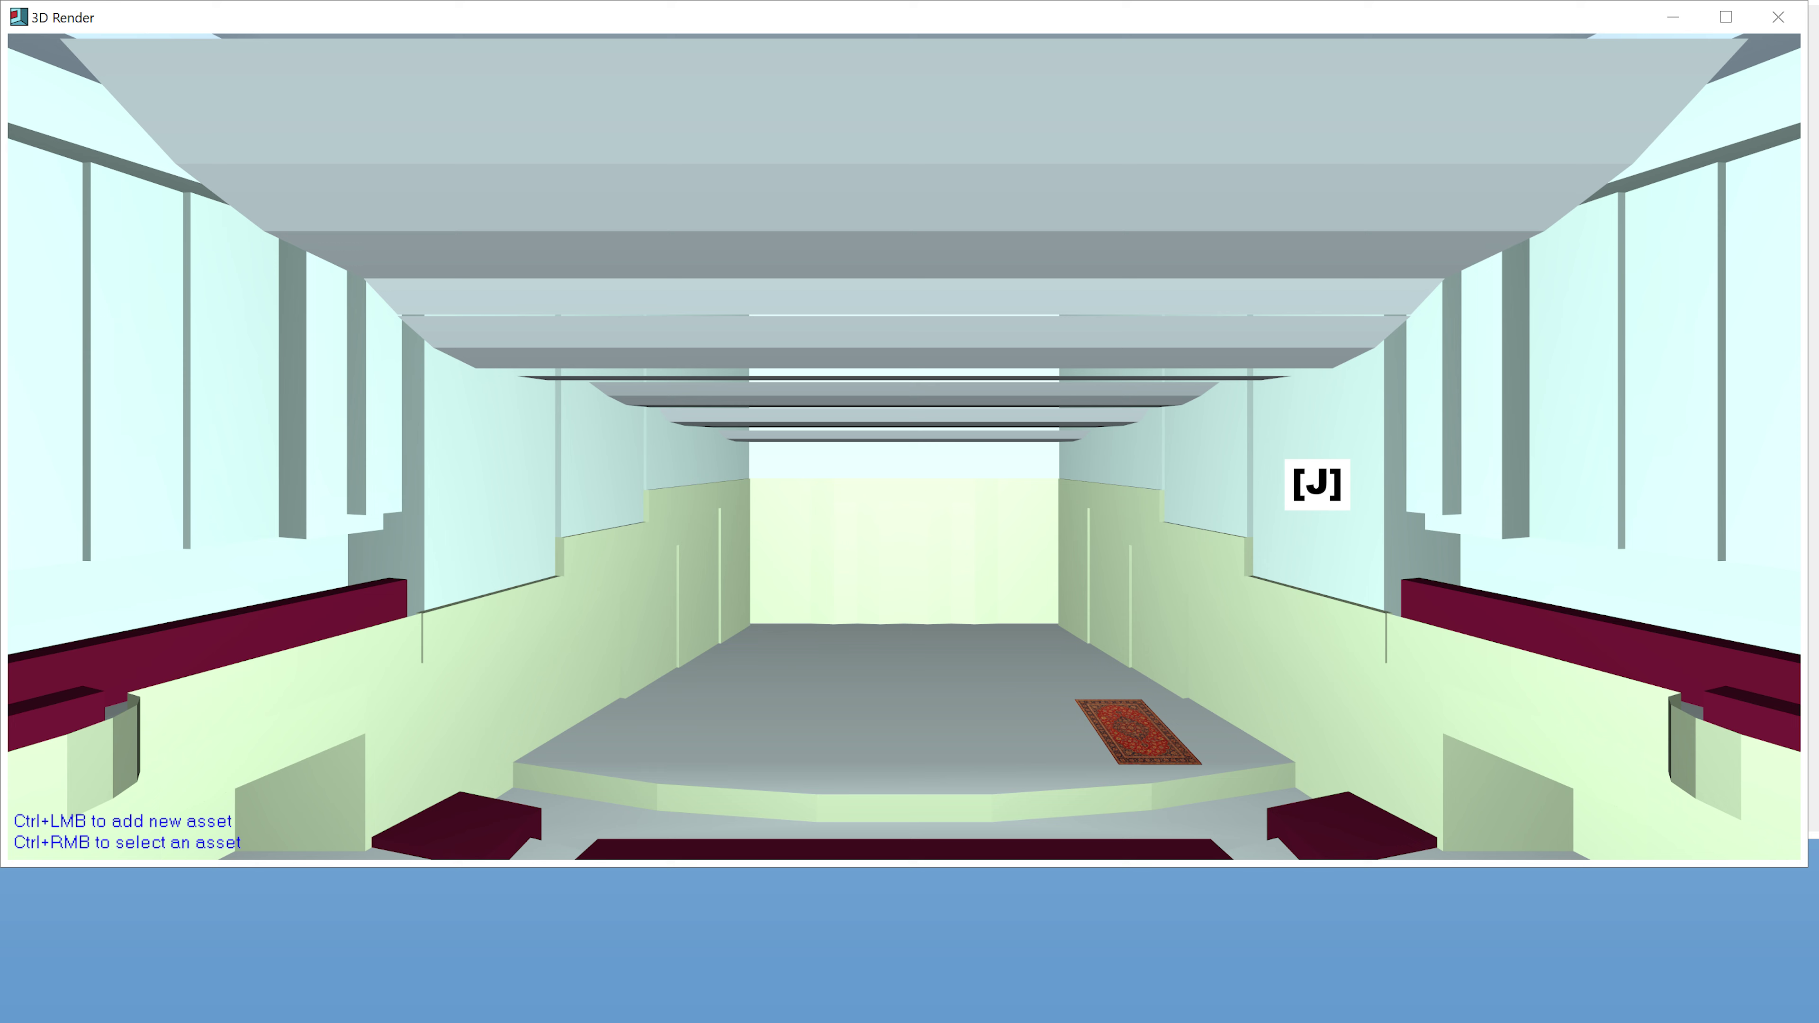
{"action": "key", "text": "j"}
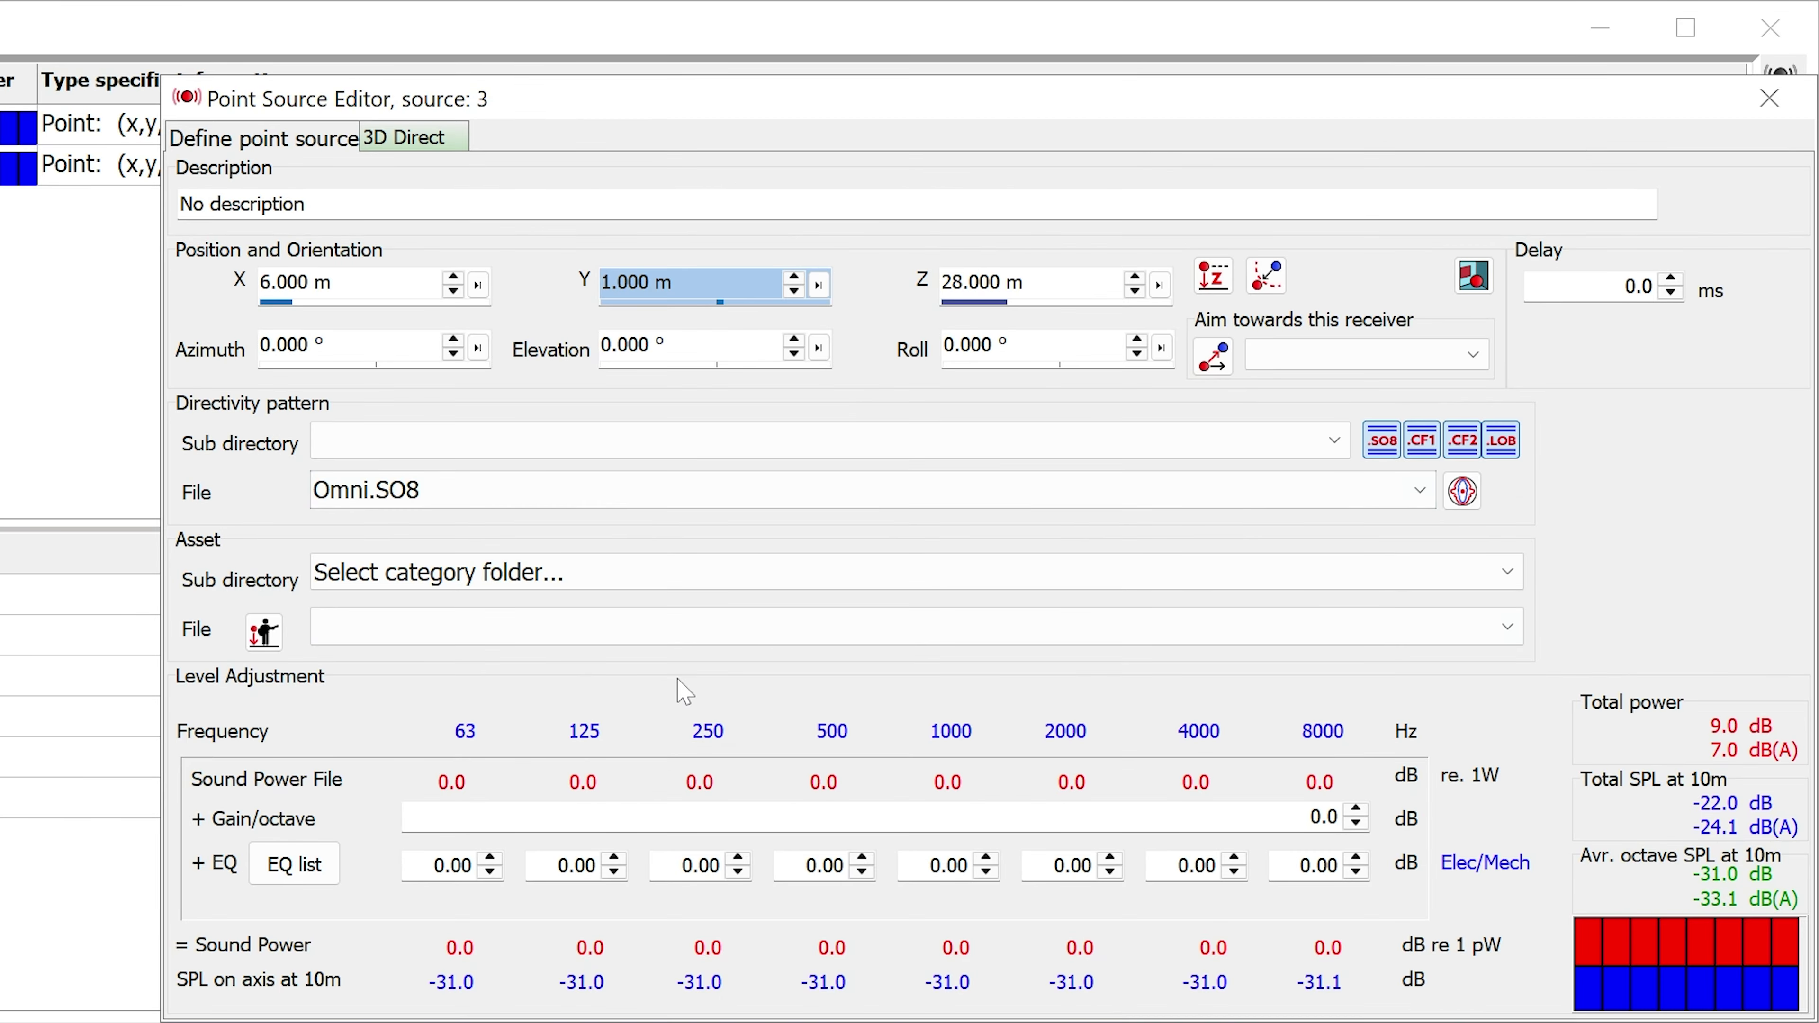
Assign the 2D asset Business_Male.png from the 2D\Persons\ subdirectory to point source 3
{"action": "left_click", "coordinate": [506, 573]}
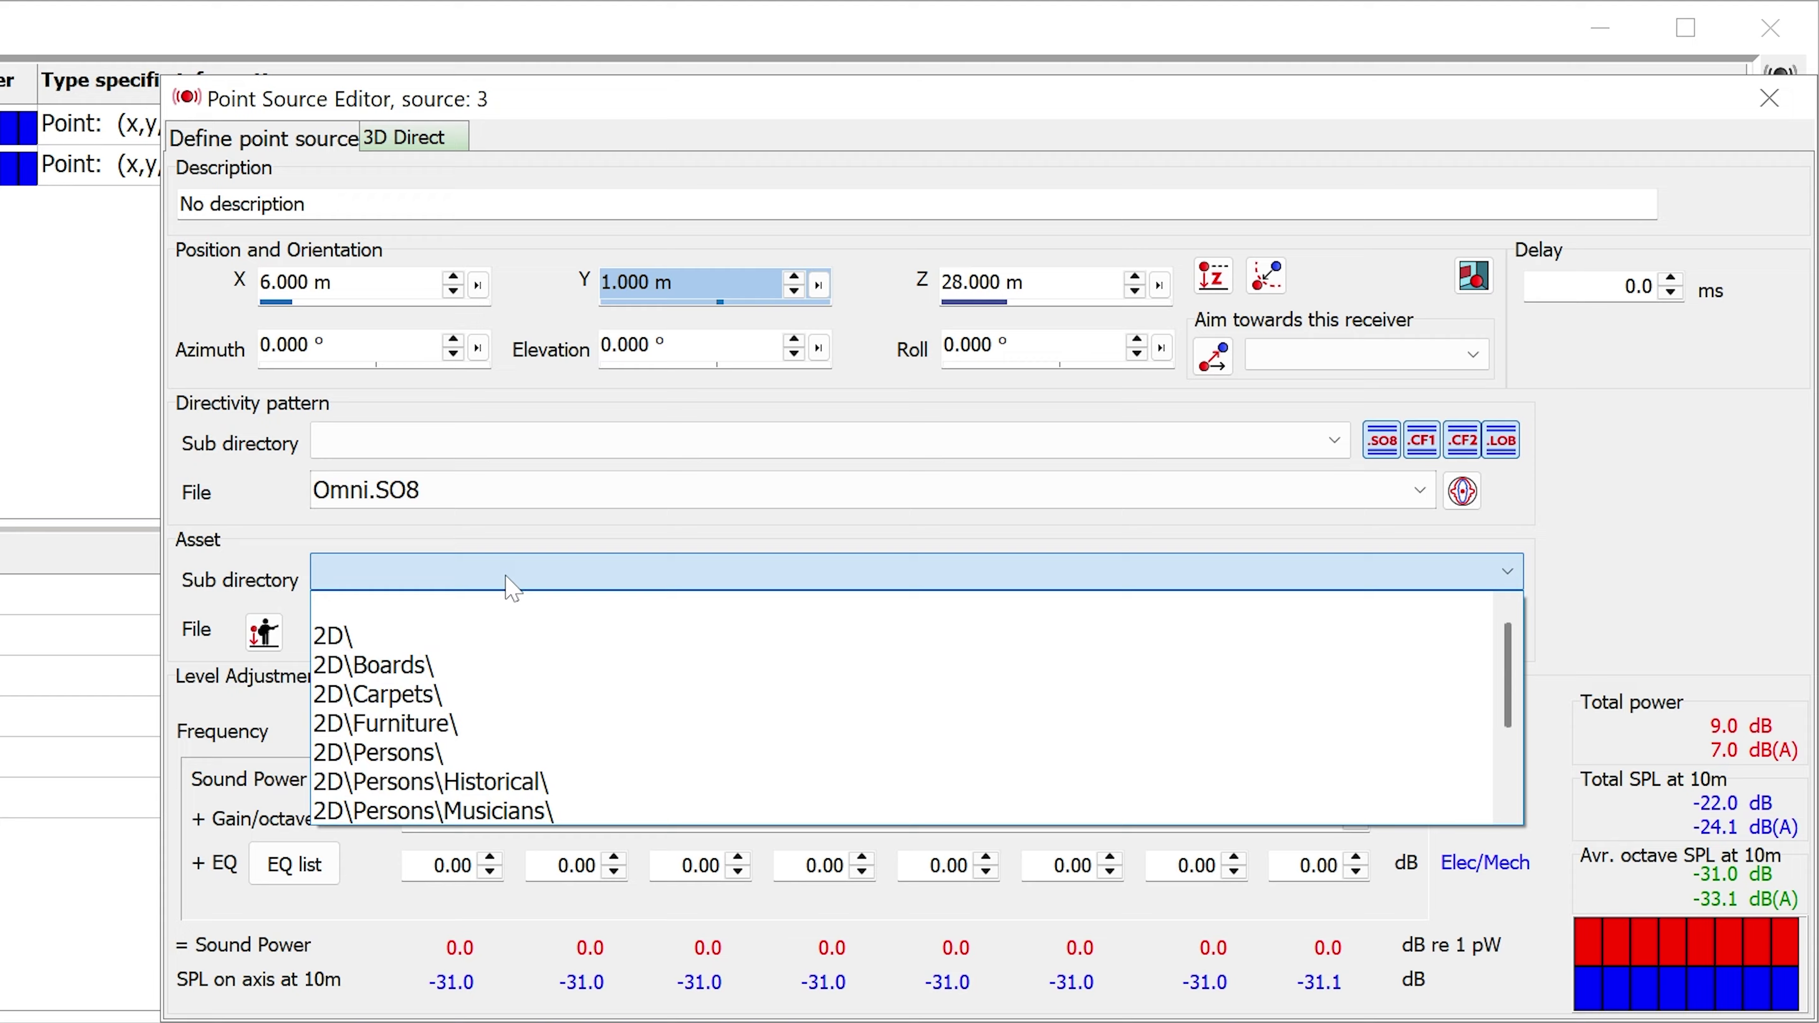
{"action": "left_click", "coordinate": [510, 753]}
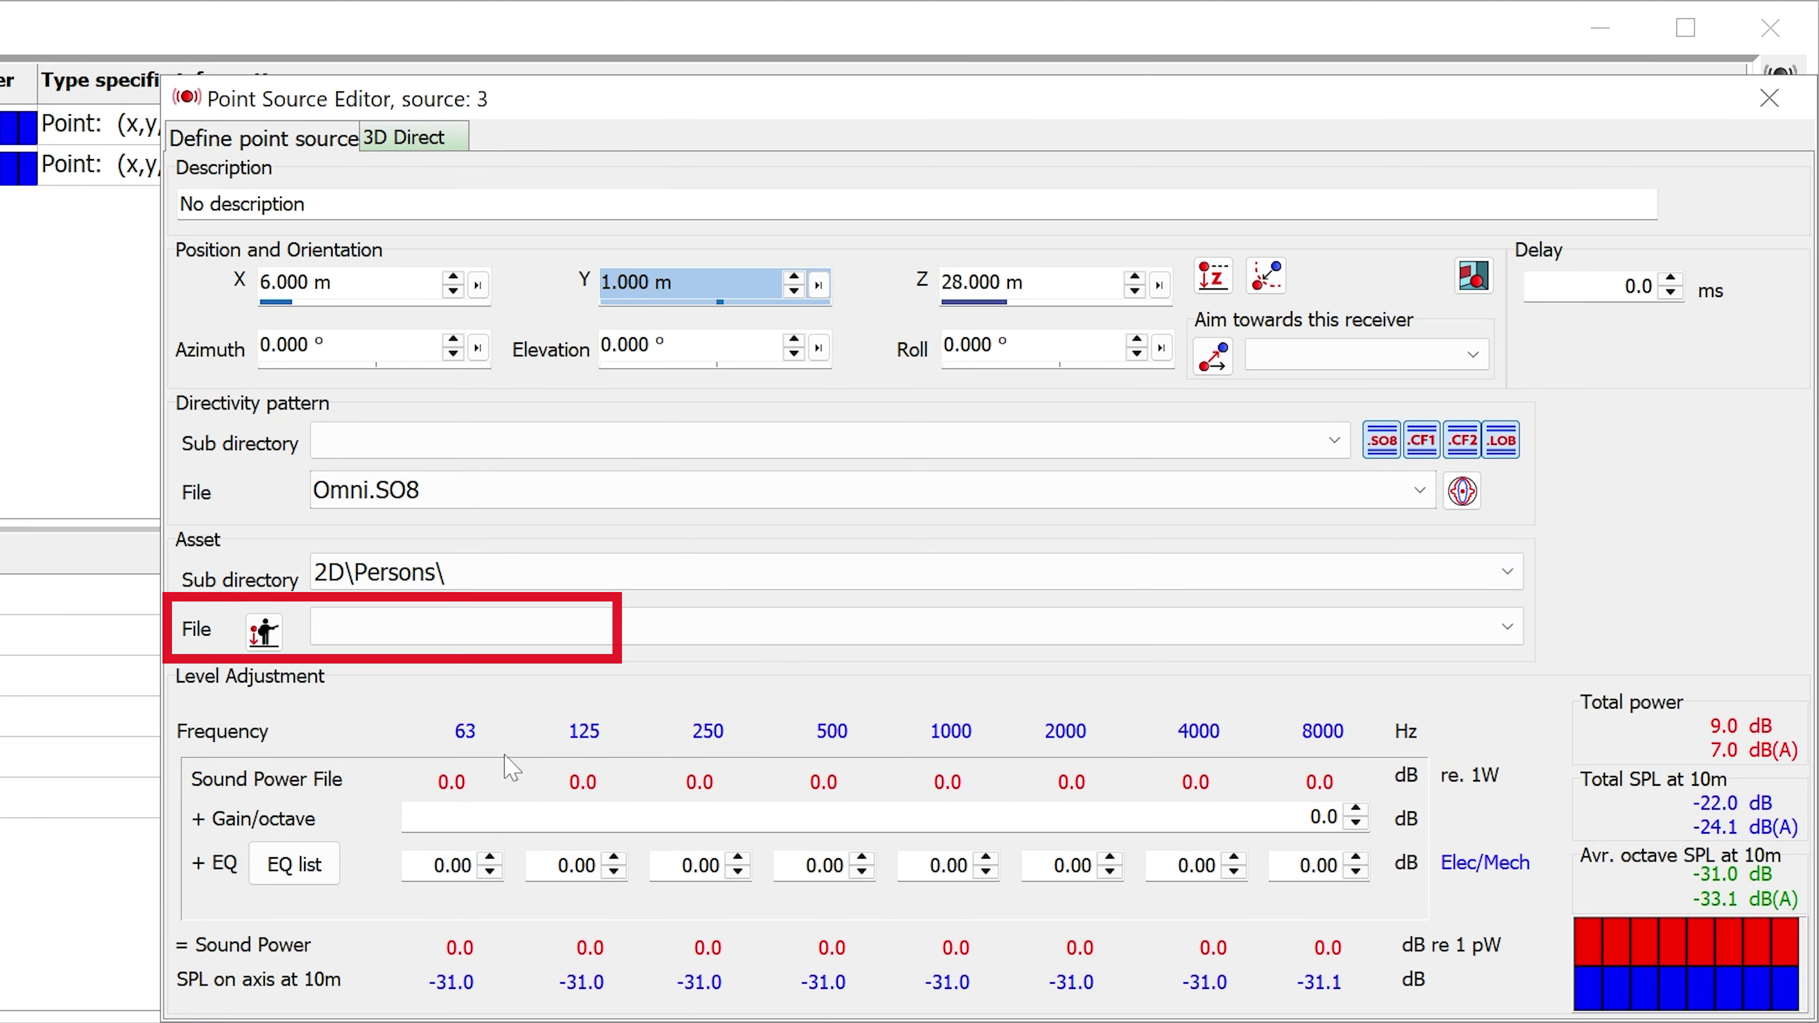
{"action": "left_click", "coordinate": [524, 637]}
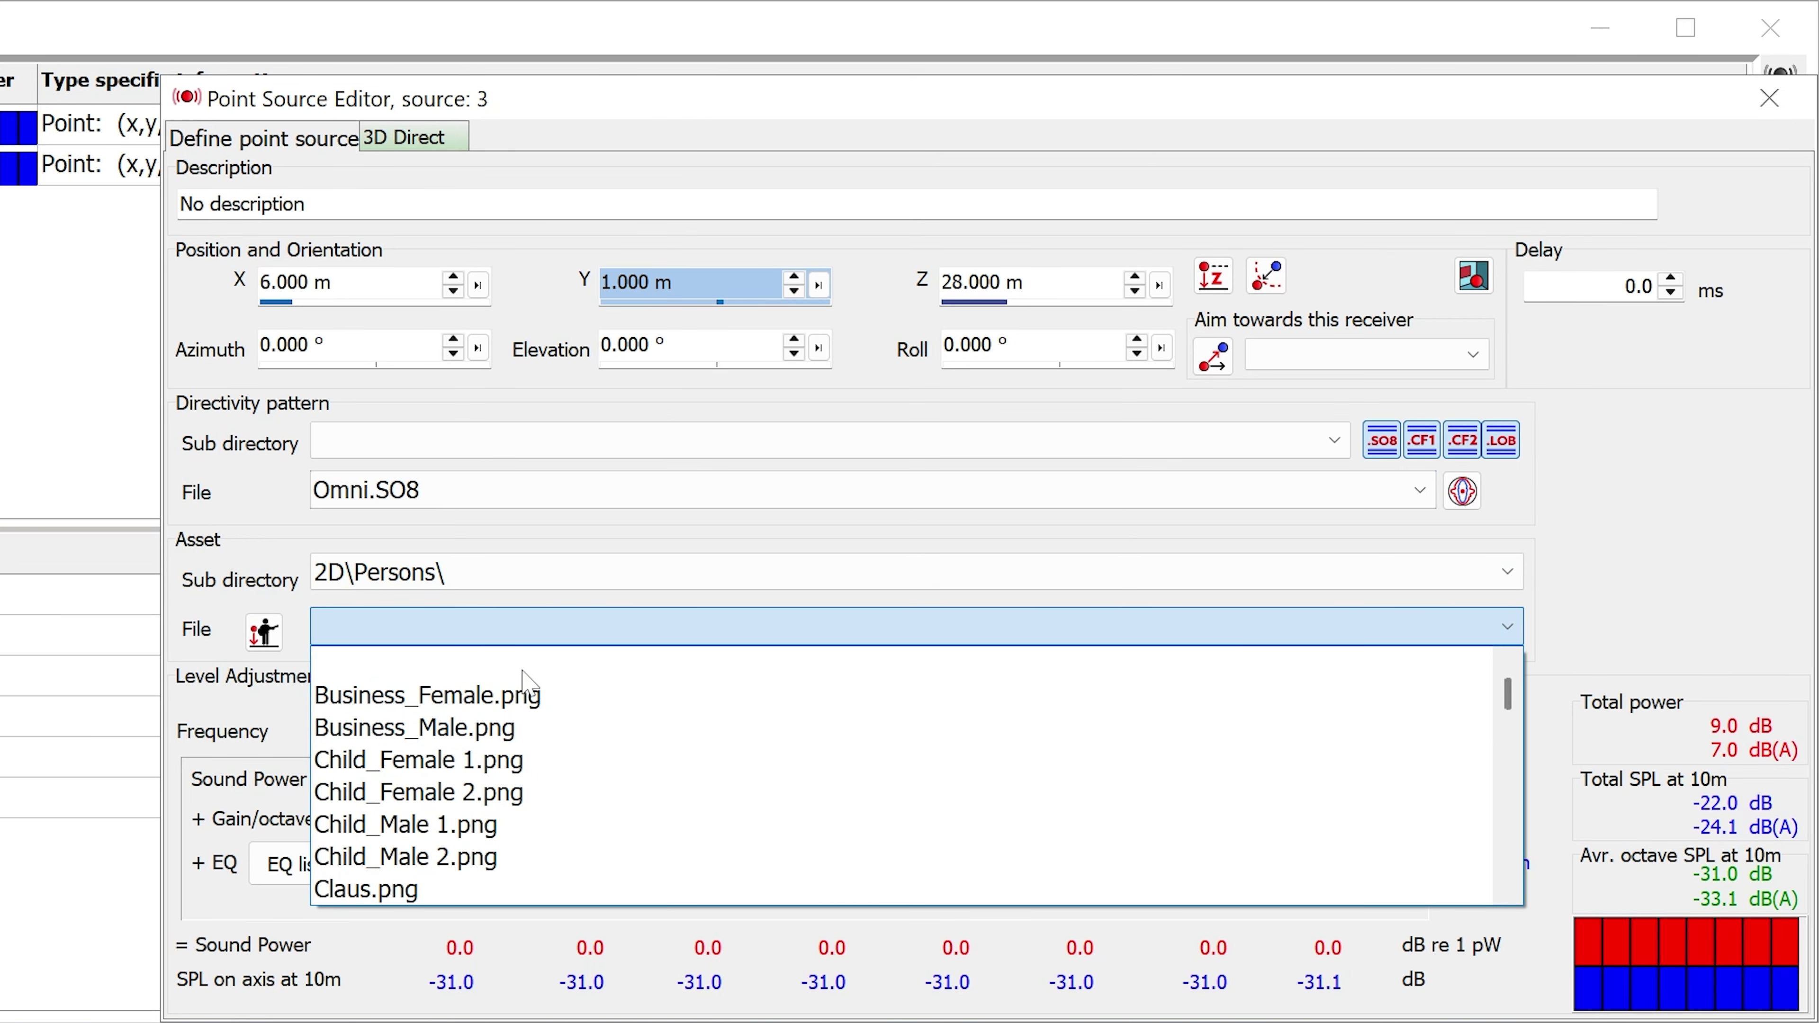
{"action": "left_click", "coordinate": [523, 730]}
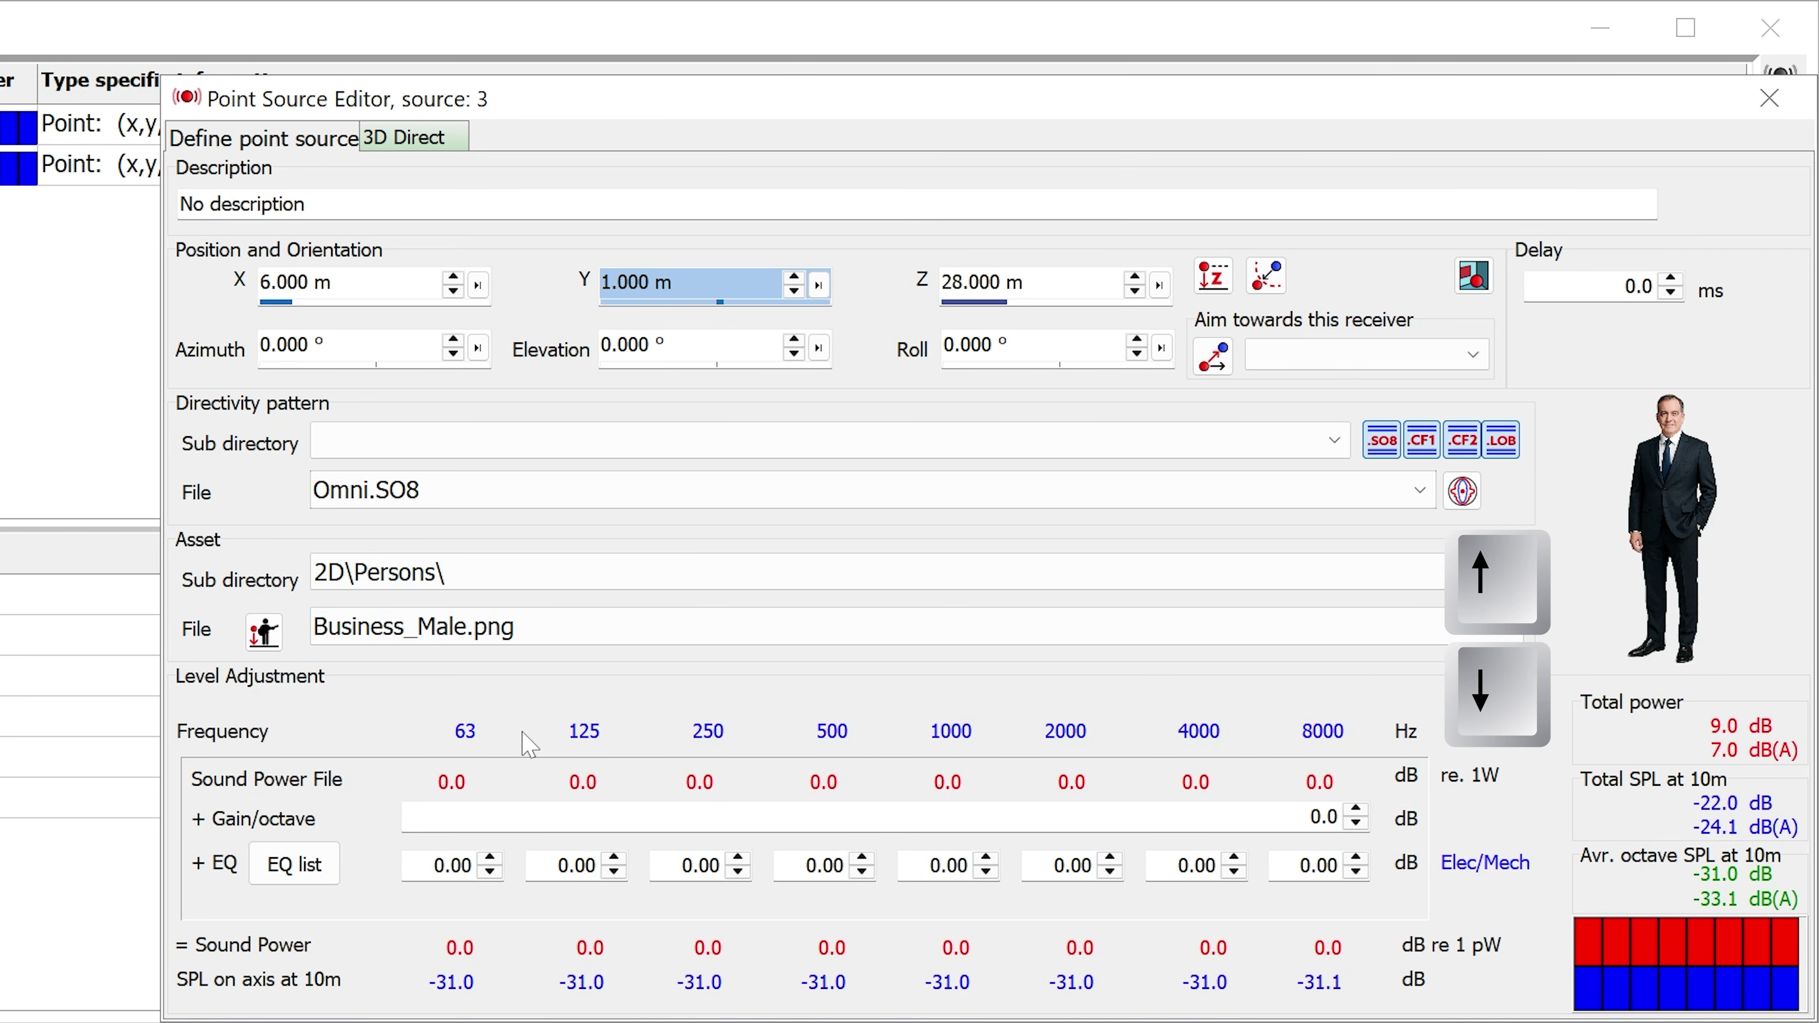
Browse forward and back through the neighbouring person asset files to preview their images for the point source
{"action": "key", "text": "Down"}
{"action": "key", "text": "Down"}
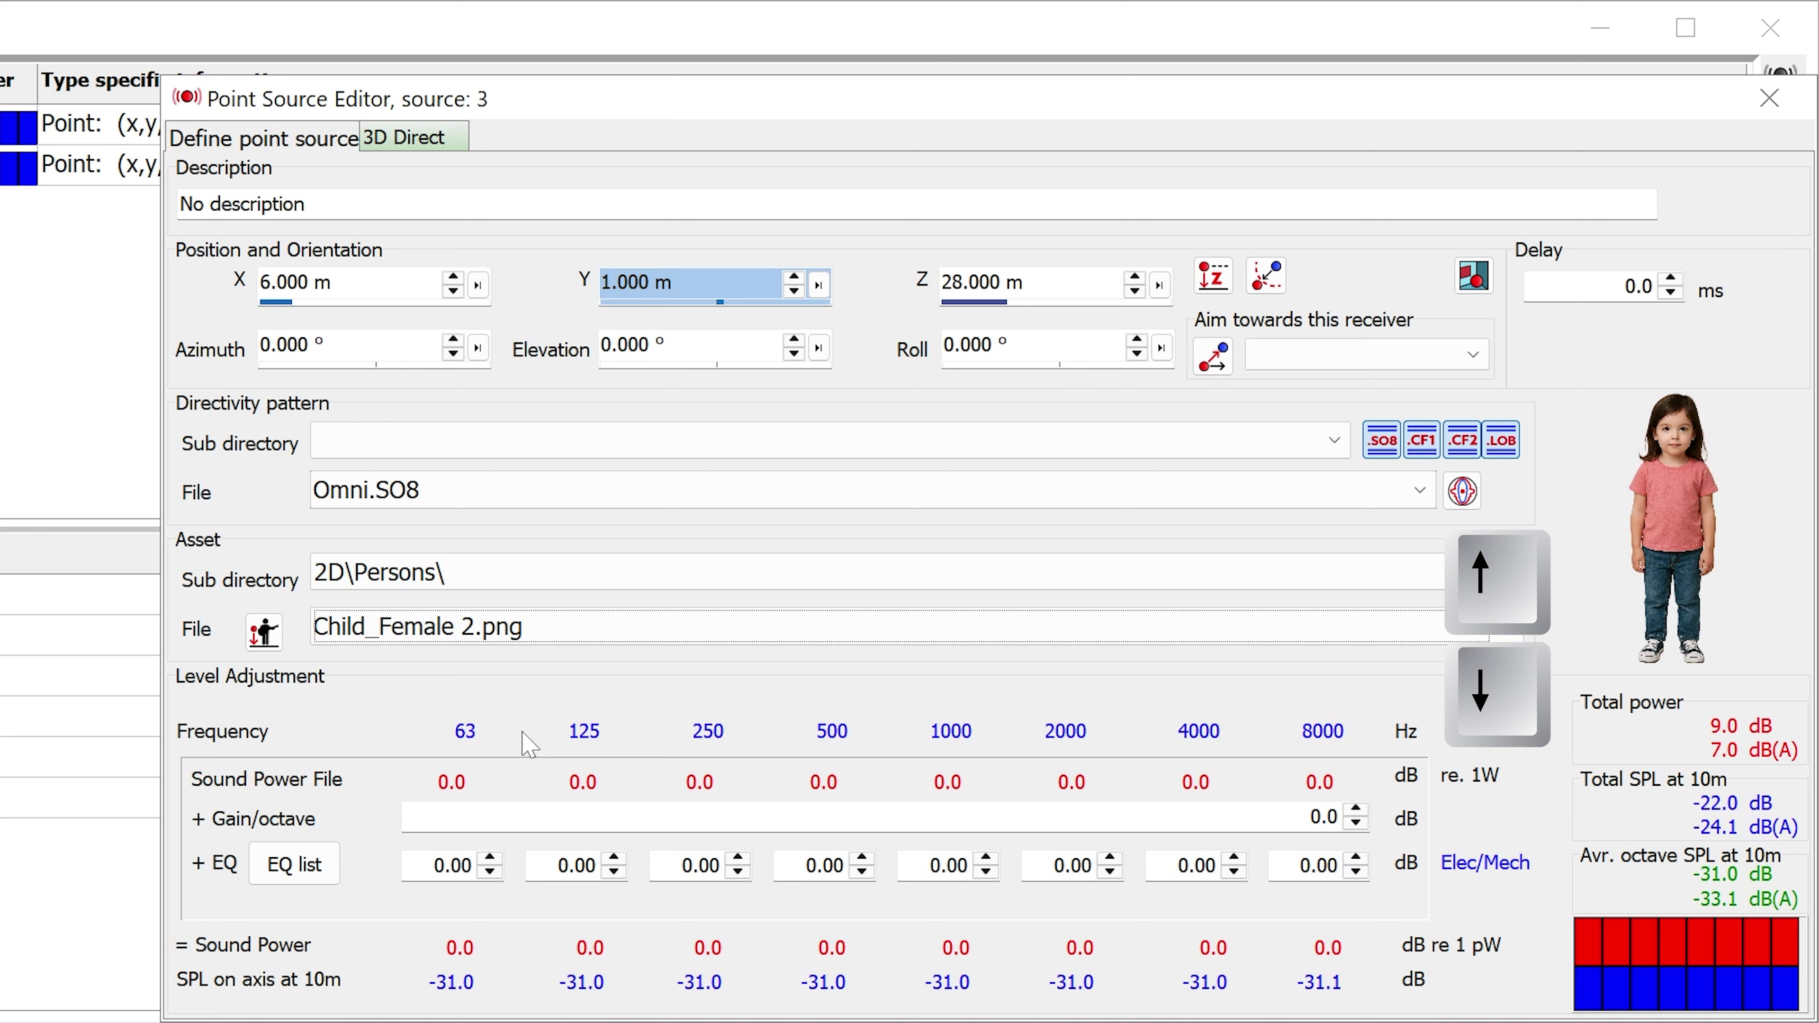
{"action": "key", "text": "Down"}
{"action": "key", "text": "Up"}
{"action": "key", "text": "Up"}
{"action": "key", "text": "Up"}
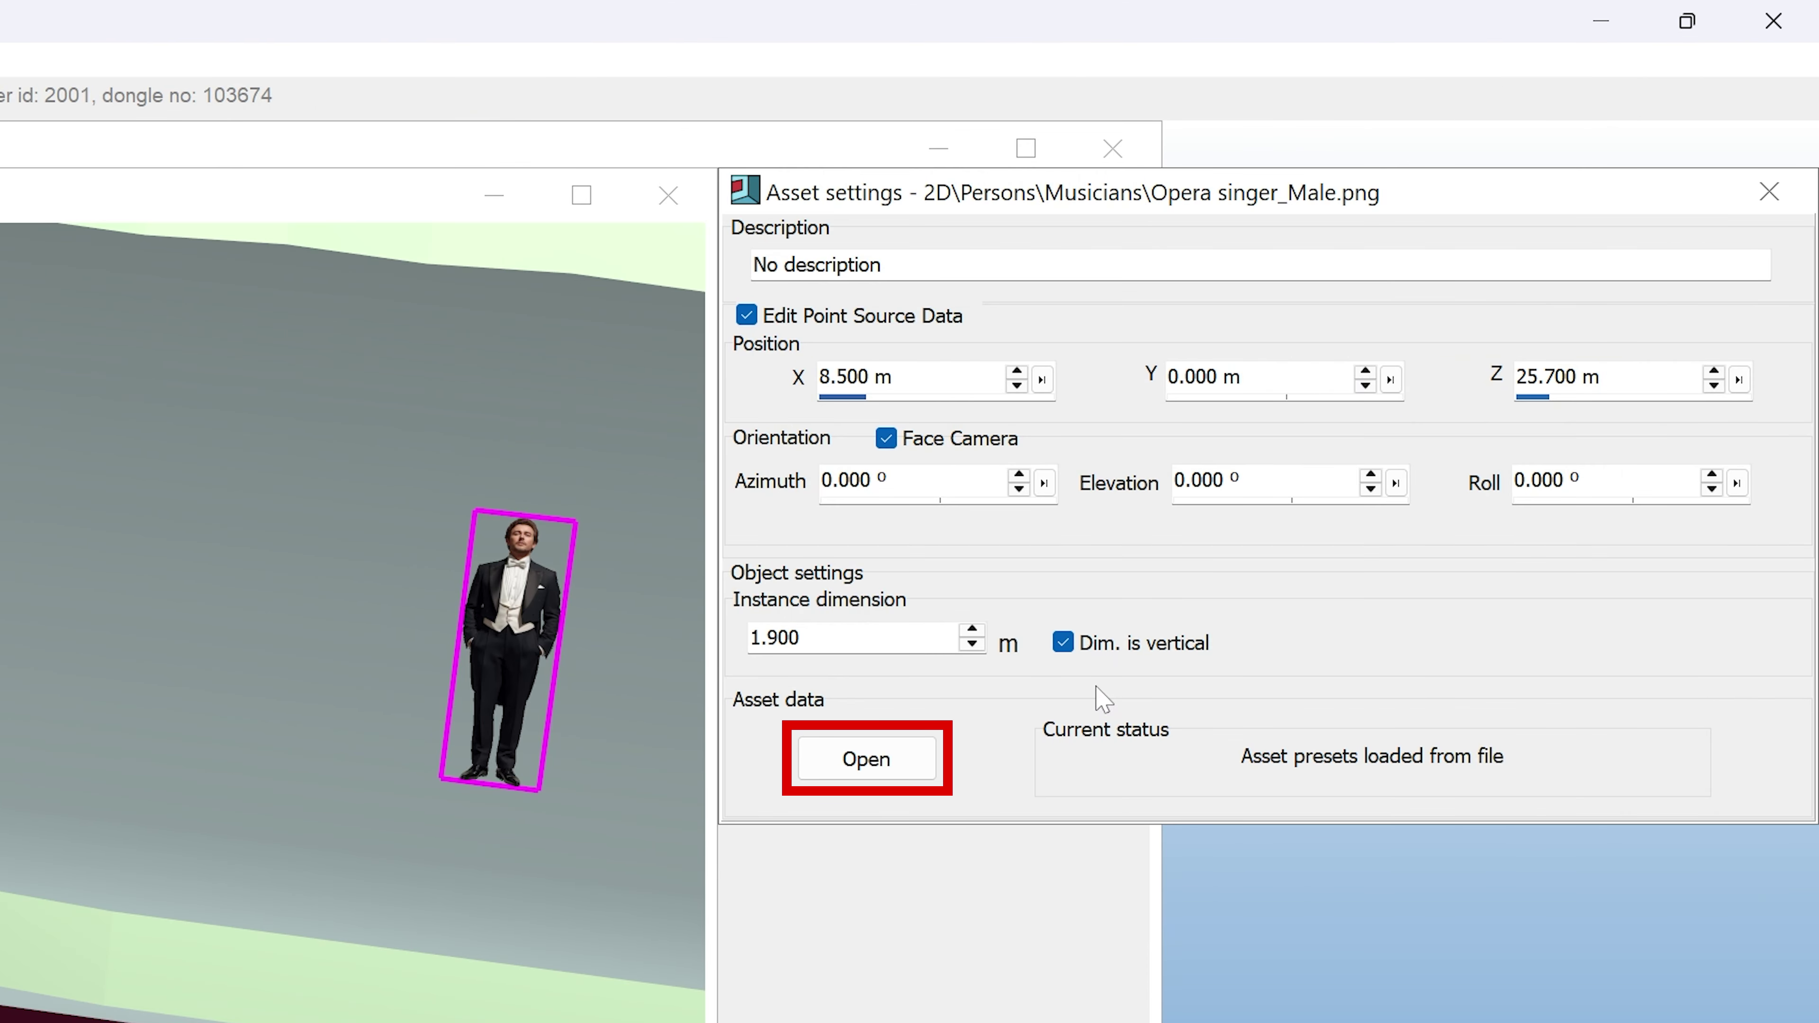
Open the asset presets of the Opera singer_Male asset
{"action": "left_click", "coordinate": [866, 759]}
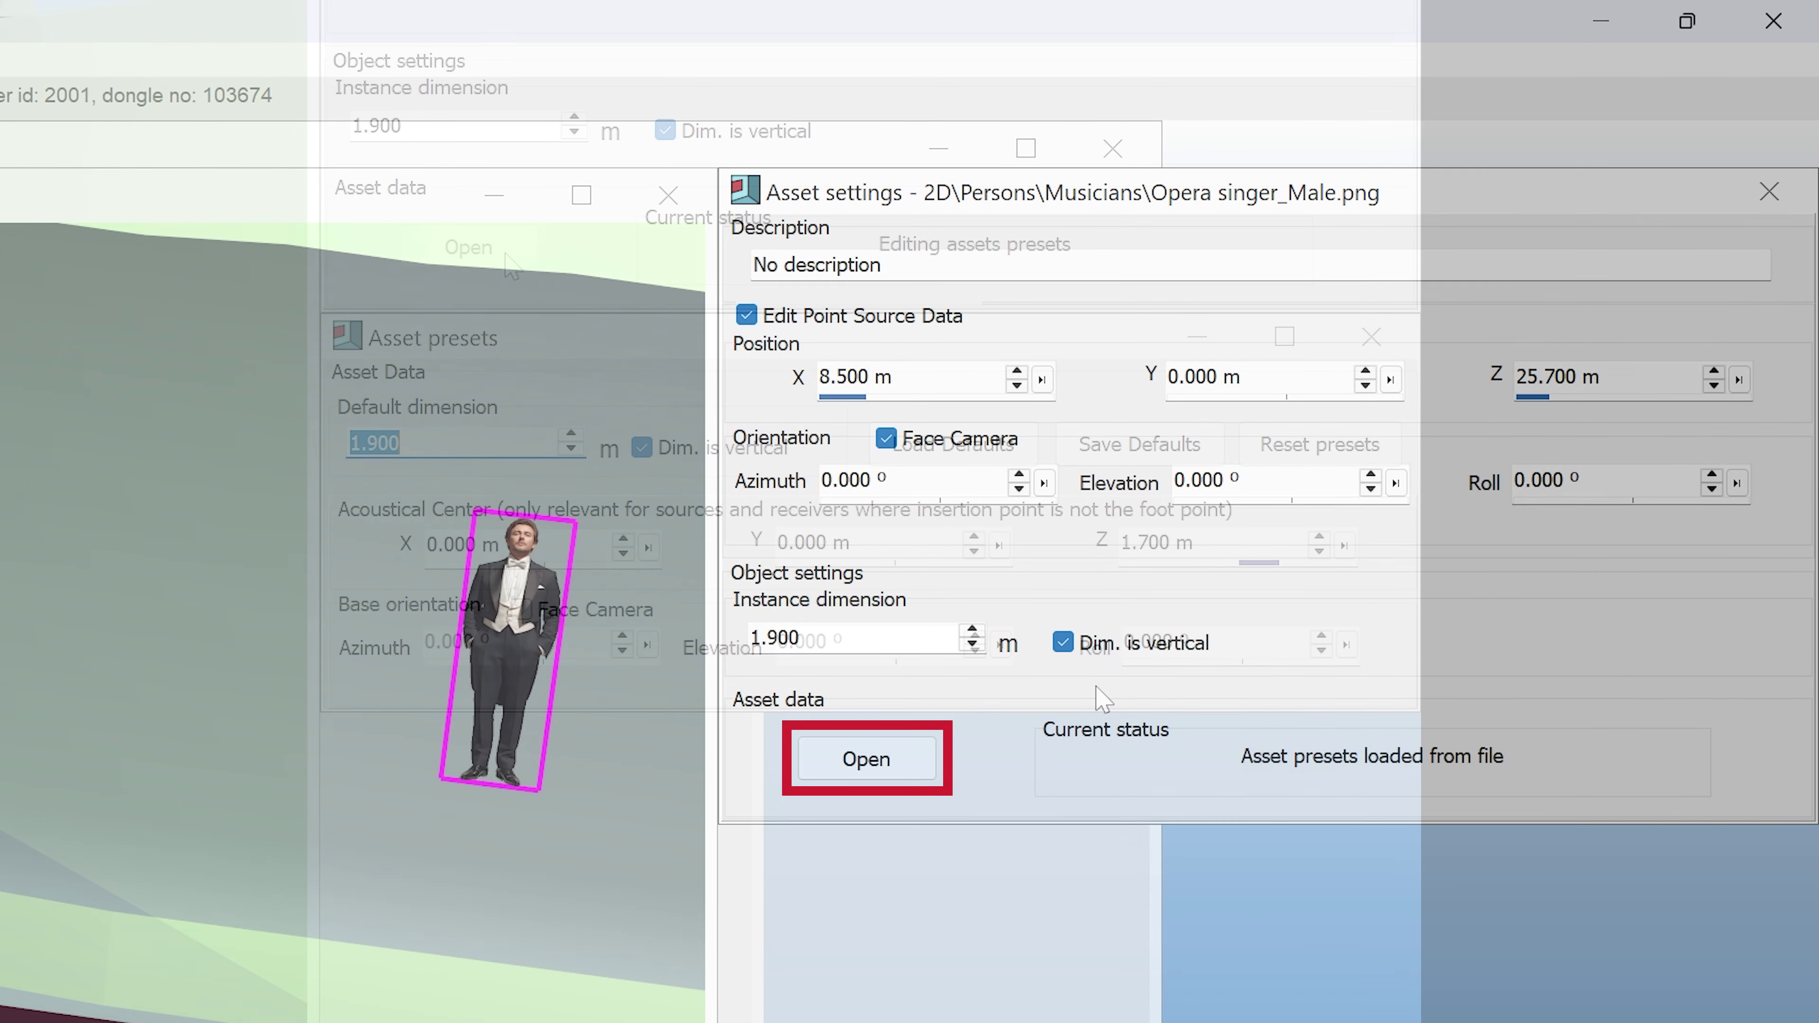